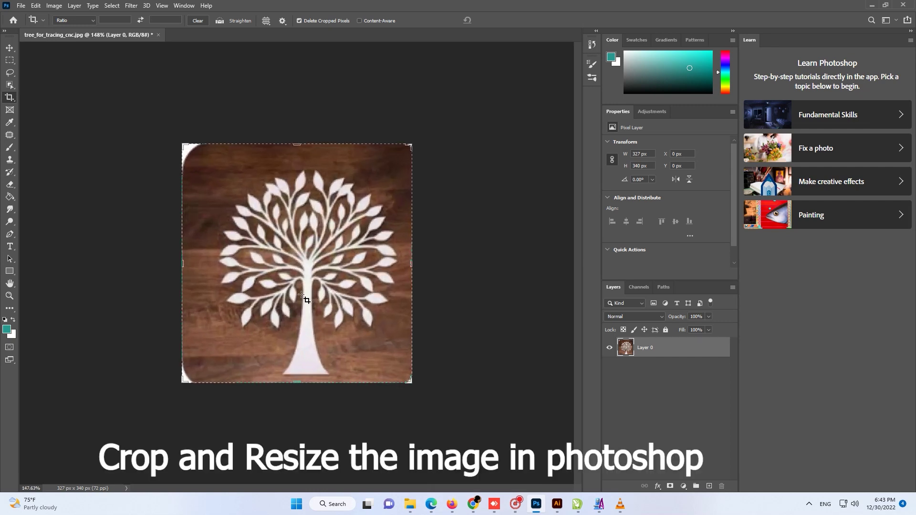
# Step: Crop the photo tightly around the tree
pyautogui.moveTo(203, 167)
pyautogui.mouseDown()
pyautogui.moveTo(391, 382)
pyautogui.moveTo(411, 386)
pyautogui.mouseUp()
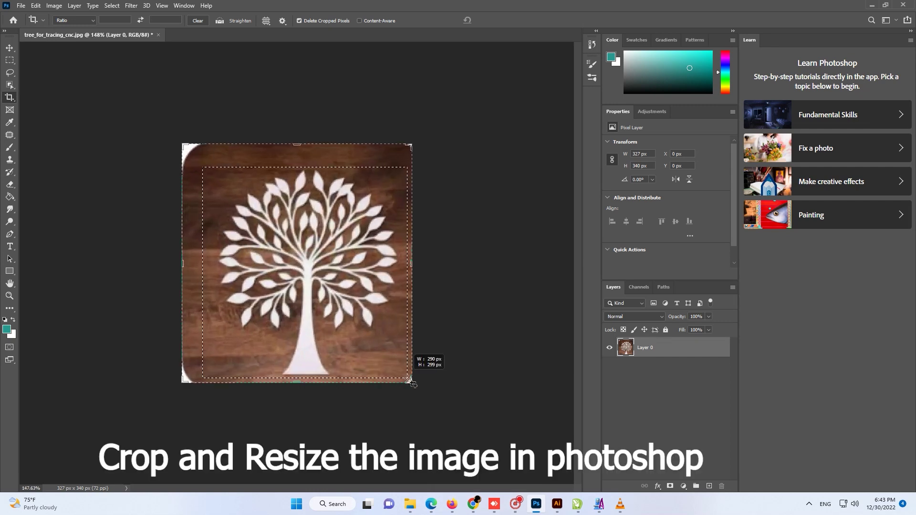
pyautogui.moveTo(191, 262); pyautogui.dragTo(200, 263)
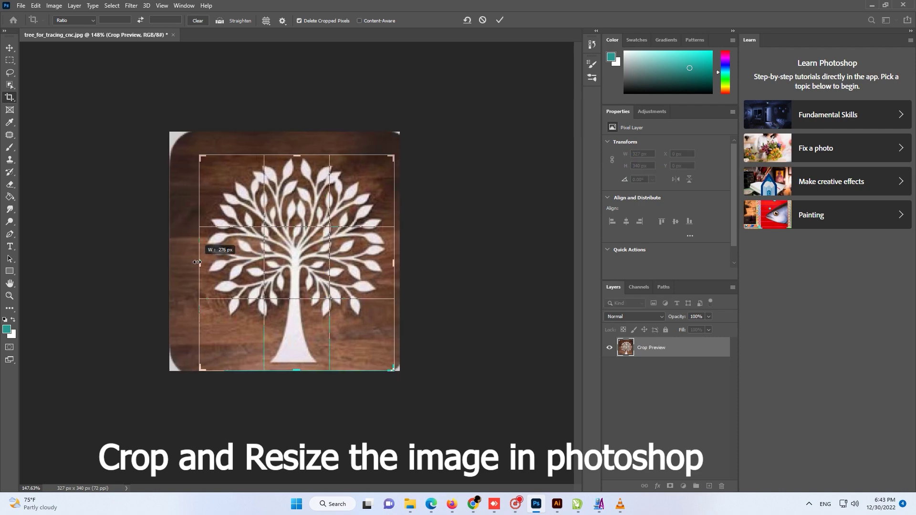
pyautogui.moveTo(300, 370); pyautogui.dragTo(299, 375)
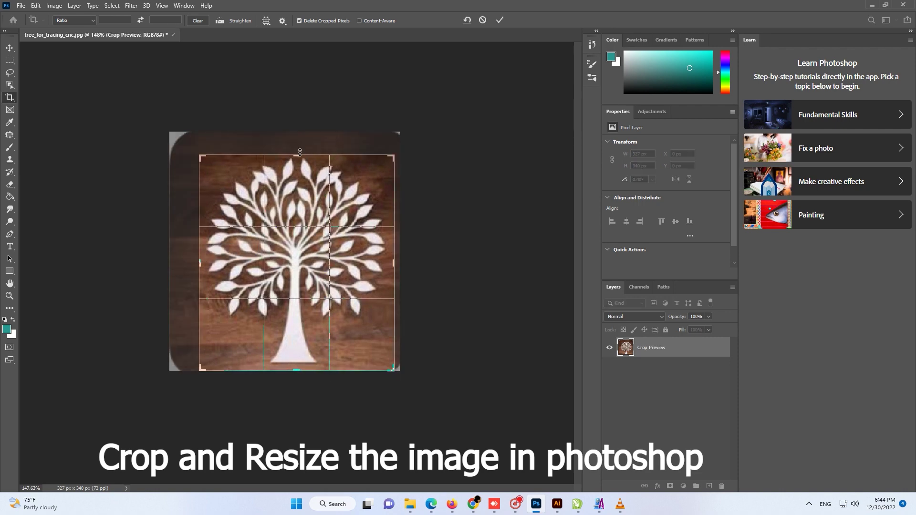
pyautogui.press('Return')
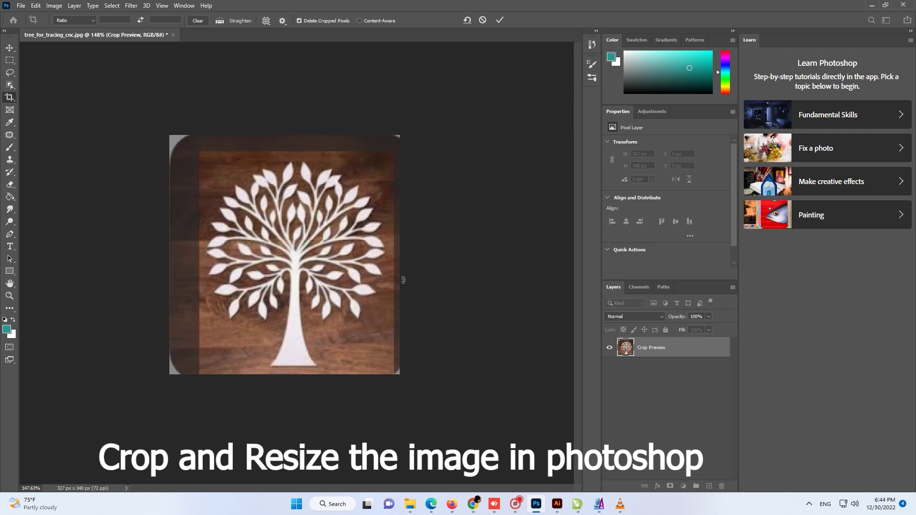
# Step: Resize the image to 20 inches wide (1440×1649 px) and fit it in the window
pyautogui.click(54, 6)
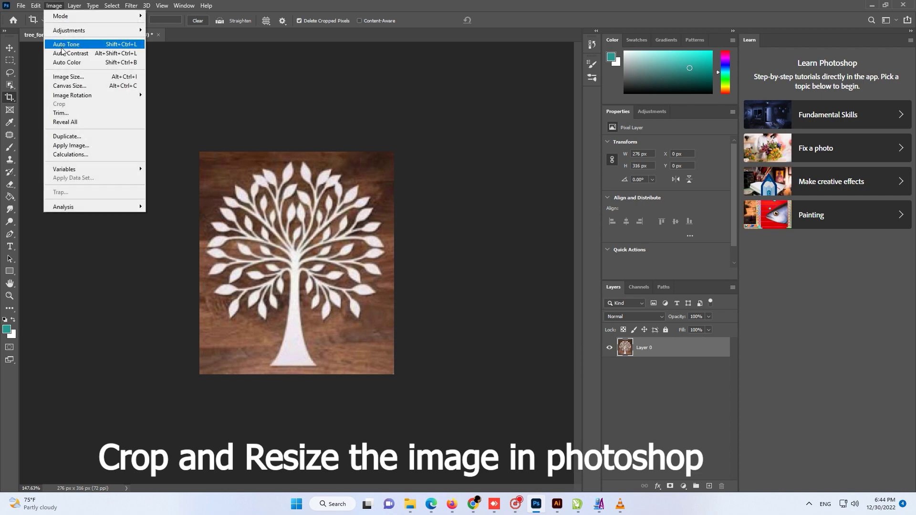
pyautogui.click(62, 78)
pyautogui.write('20')
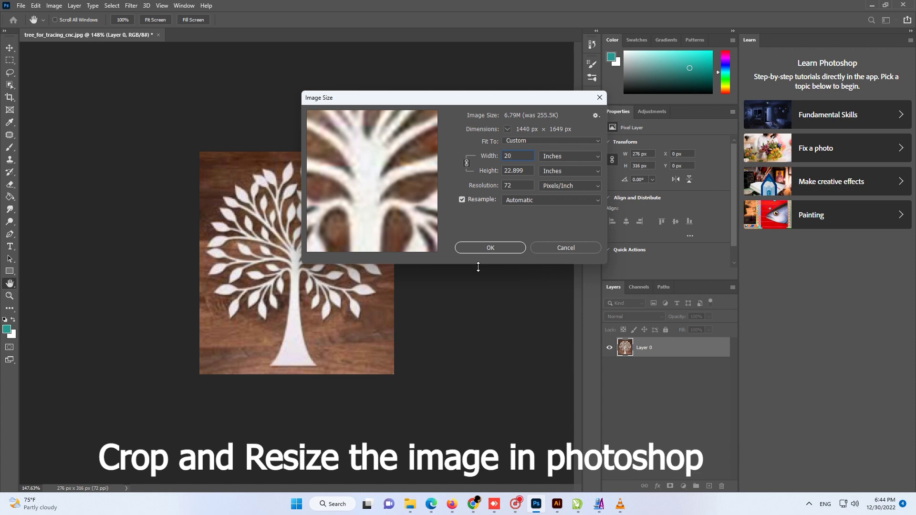
pyautogui.click(502, 245)
pyautogui.hotkey('ctrl', '0')
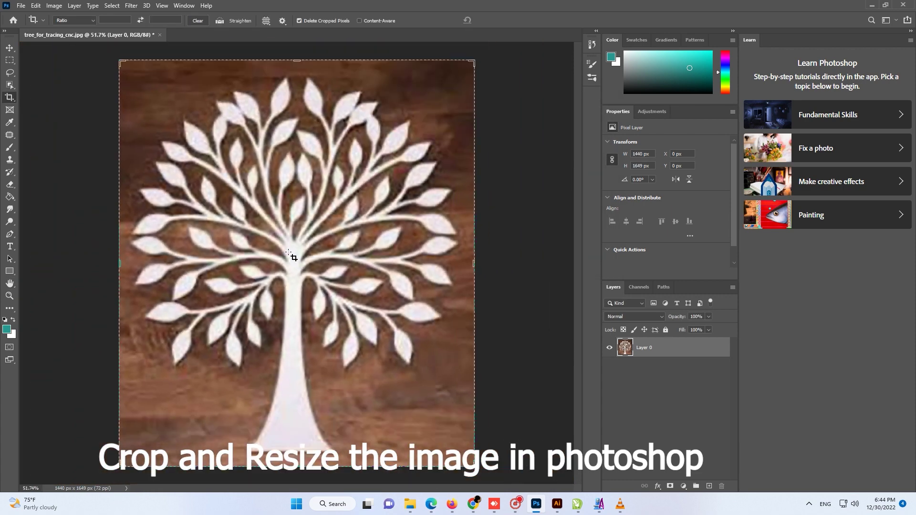
# Step: Duplicate the tree layer and drop its Hue/Saturation saturation to -100 for grayscale
pyautogui.hotkey('ctrl', 'j')
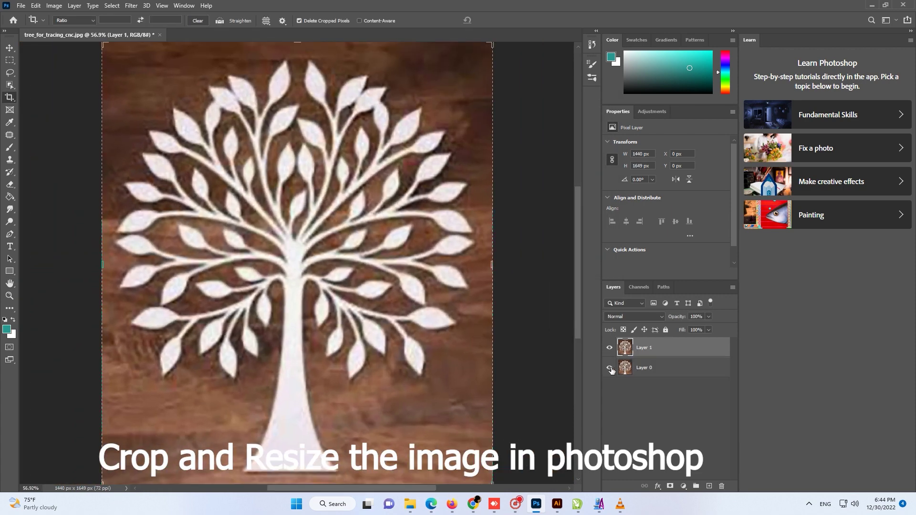
pyautogui.click(54, 6)
pyautogui.moveTo(69, 30)
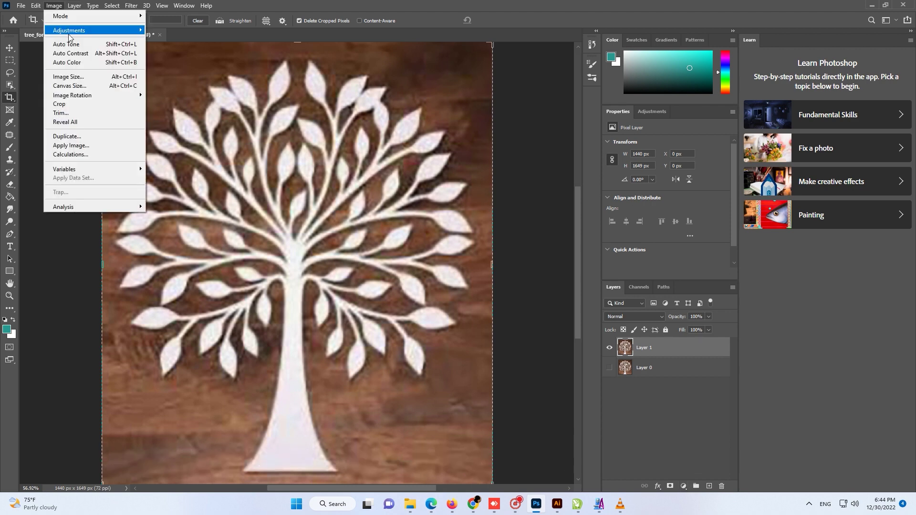
pyautogui.click(174, 80)
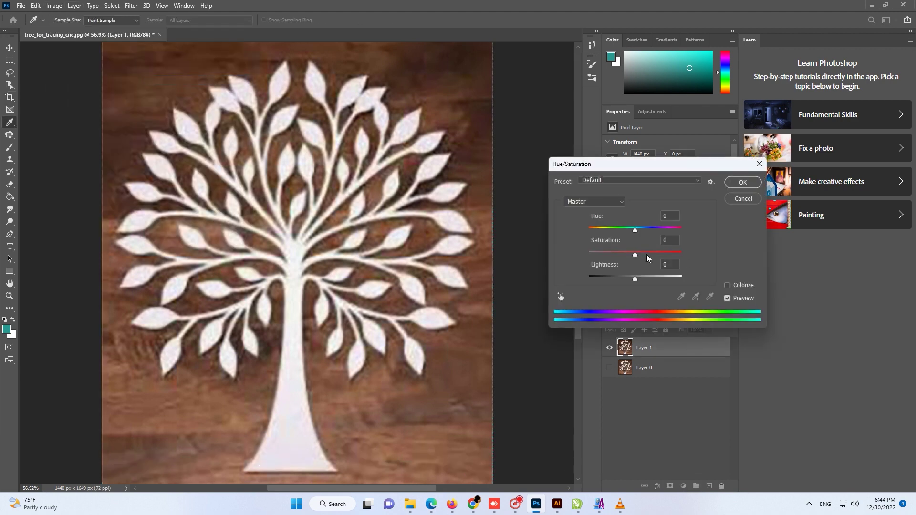
pyautogui.moveTo(635, 254); pyautogui.dragTo(563, 260)
pyautogui.click(743, 182)
pyautogui.press('c')
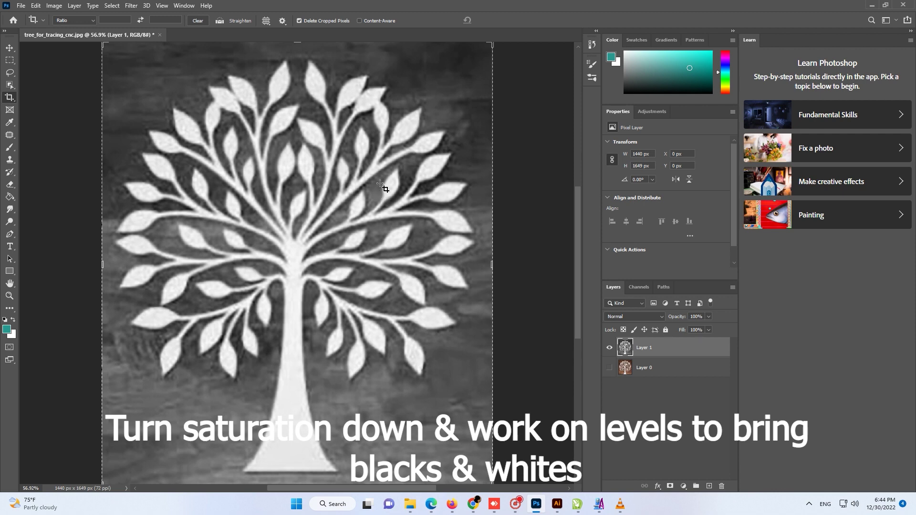
# Step: Apply Levels with inputs 133, 1.00, 186 to make the tree white on near-black
pyautogui.click(64, 5)
pyautogui.moveTo(69, 30)
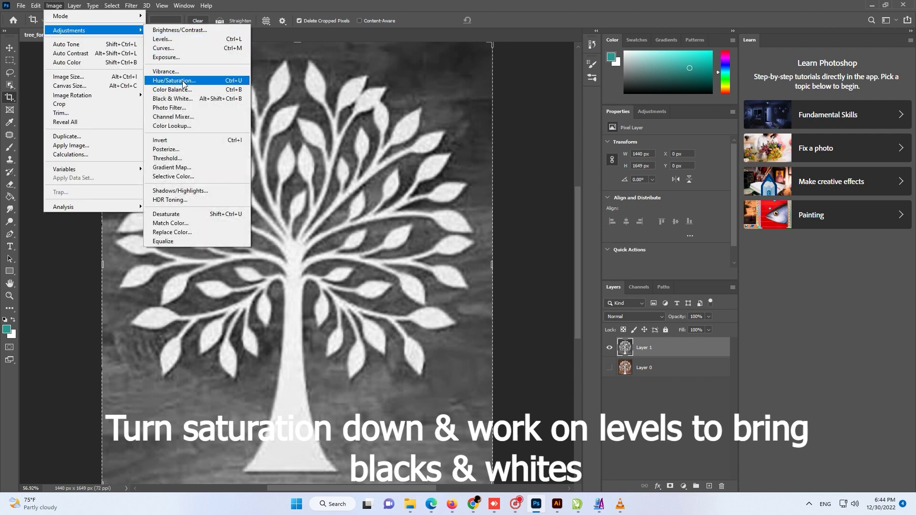
pyautogui.click(163, 39)
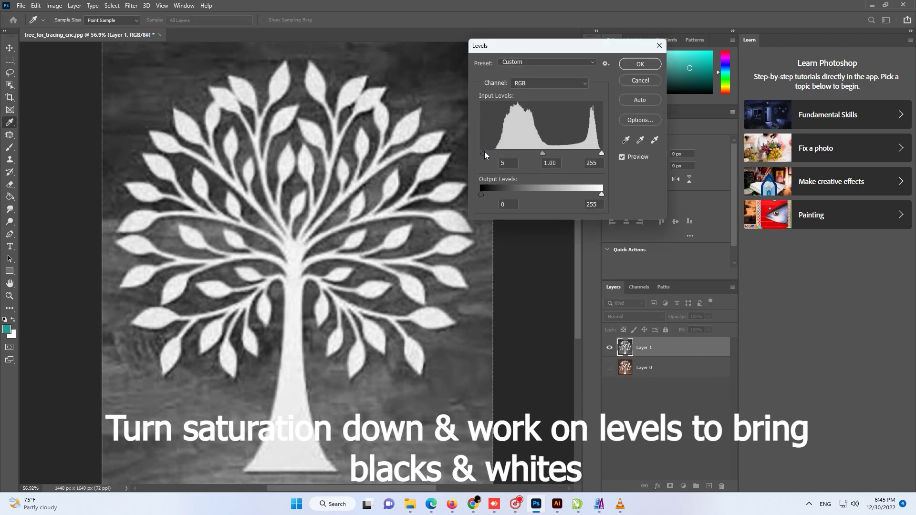
pyautogui.moveTo(482, 153); pyautogui.dragTo(531, 153)
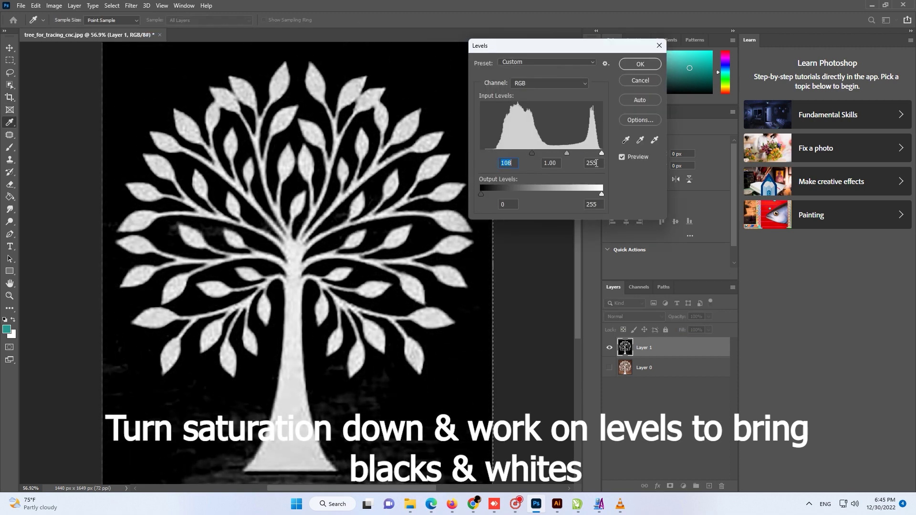
pyautogui.moveTo(602, 153); pyautogui.dragTo(569, 154)
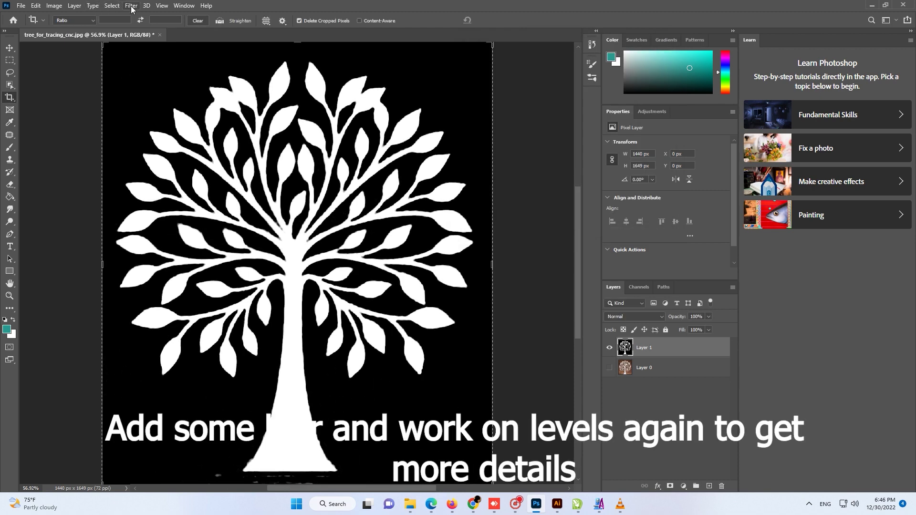
# Step: Apply a Gaussian Blur with a 6-pixel radius to the tree
pyautogui.click(131, 5)
pyautogui.moveTo(165, 139)
pyautogui.click(272, 150)
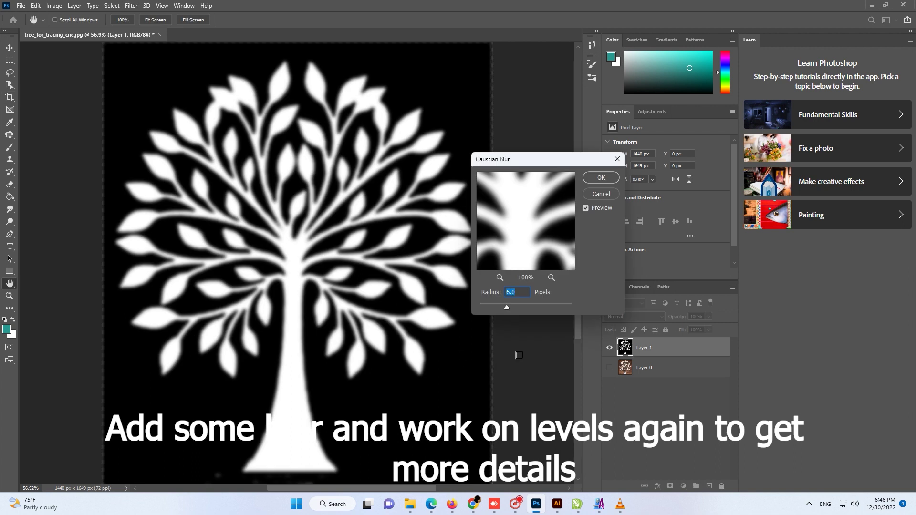
pyautogui.click(602, 178)
pyautogui.press('c')
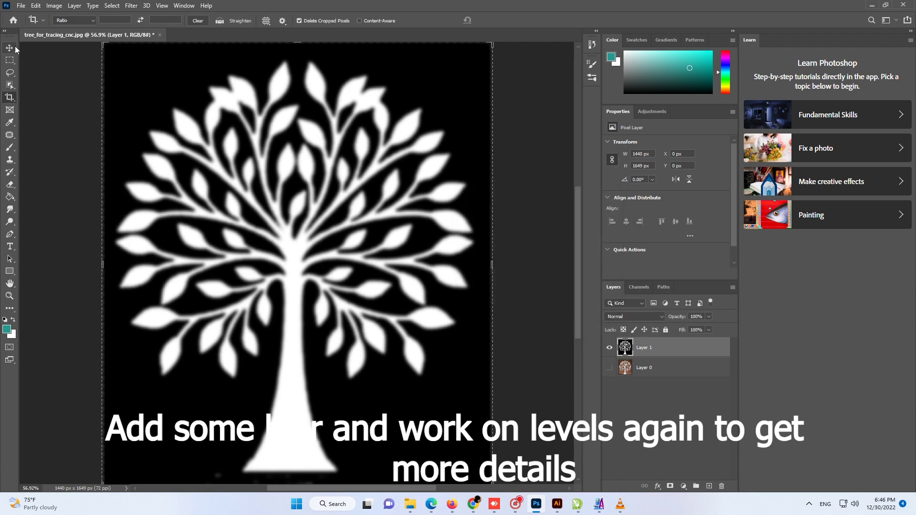
# Step: Tighten a second Levels pass to inputs 124, 2.91 and 147 for a crisp silhouette
pyautogui.click(54, 6)
pyautogui.moveTo(69, 30)
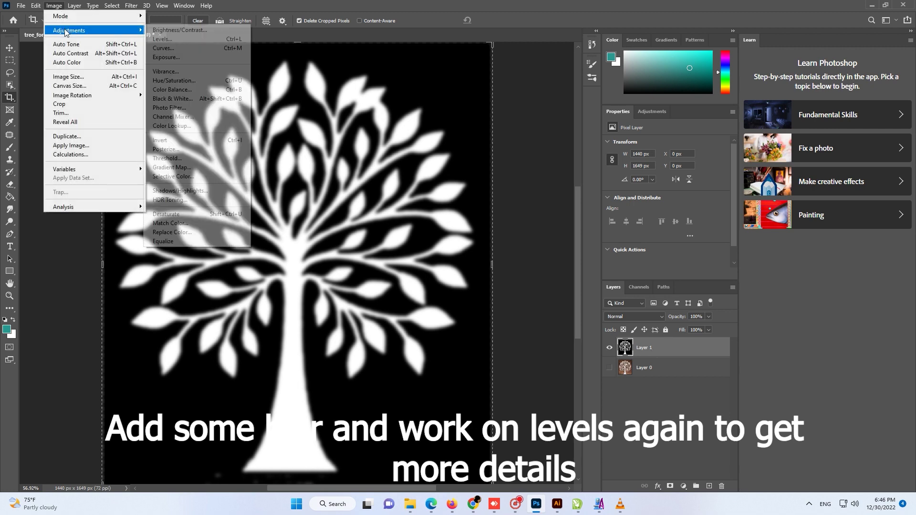
pyautogui.click(170, 41)
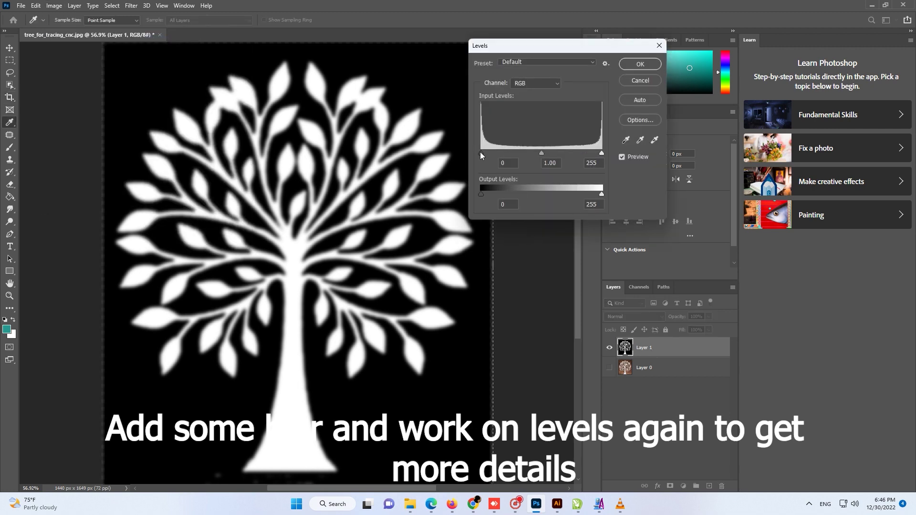
pyautogui.moveTo(481, 153); pyautogui.dragTo(488, 153)
pyautogui.moveTo(602, 153)
pyautogui.mouseDown()
pyautogui.moveTo(574, 153)
pyautogui.moveTo(555, 168)
pyautogui.moveTo(506, 154)
pyautogui.moveTo(531, 153)
pyautogui.moveTo(514, 152)
pyautogui.mouseUp()
pyautogui.click(531, 153)
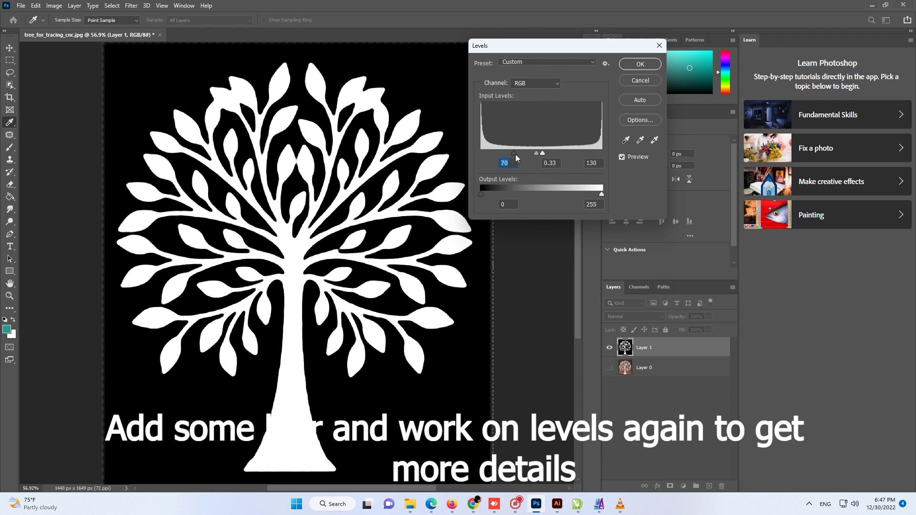
pyautogui.moveTo(513, 153)
pyautogui.mouseDown()
pyautogui.moveTo(504, 153)
pyautogui.moveTo(562, 152)
pyautogui.mouseUp()
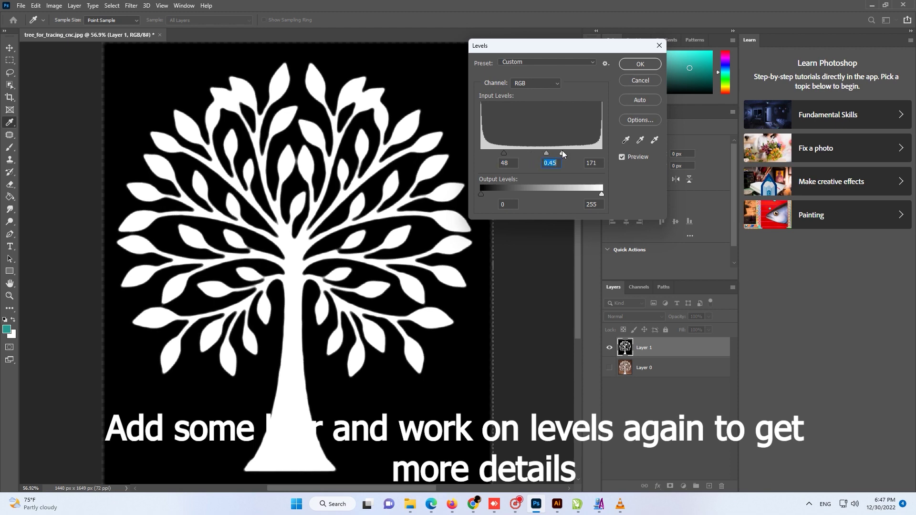
pyautogui.moveTo(503, 153); pyautogui.dragTo(551, 153)
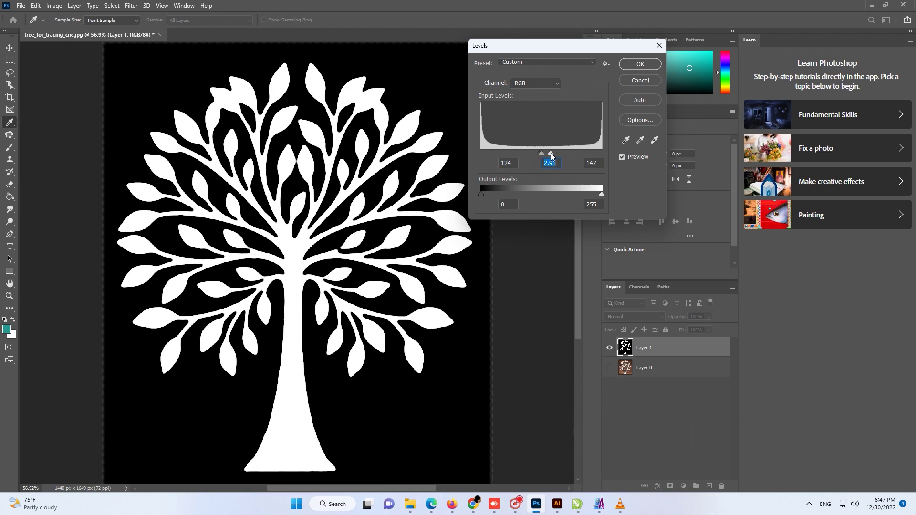
# Step: Commit the Levels adjustment and begin saving a copy to this computer
pyautogui.click(640, 64)
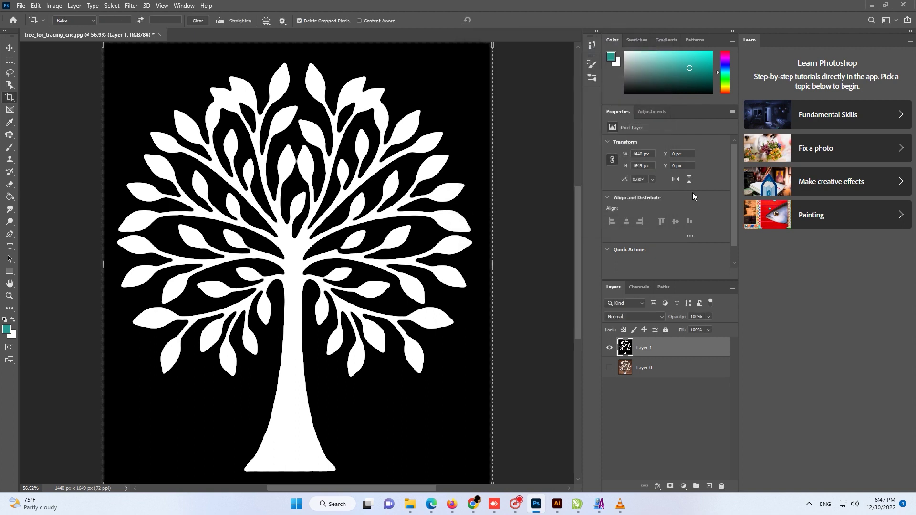
pyautogui.press('c')
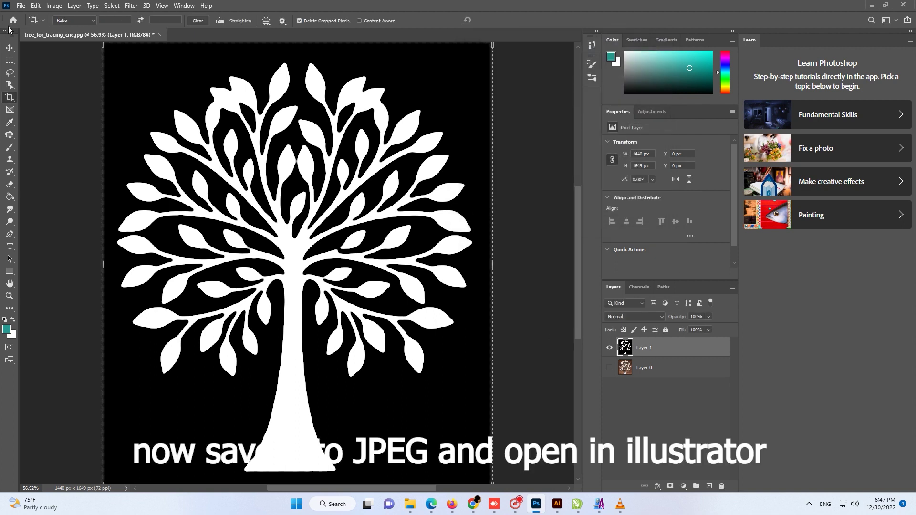
pyautogui.click(22, 6)
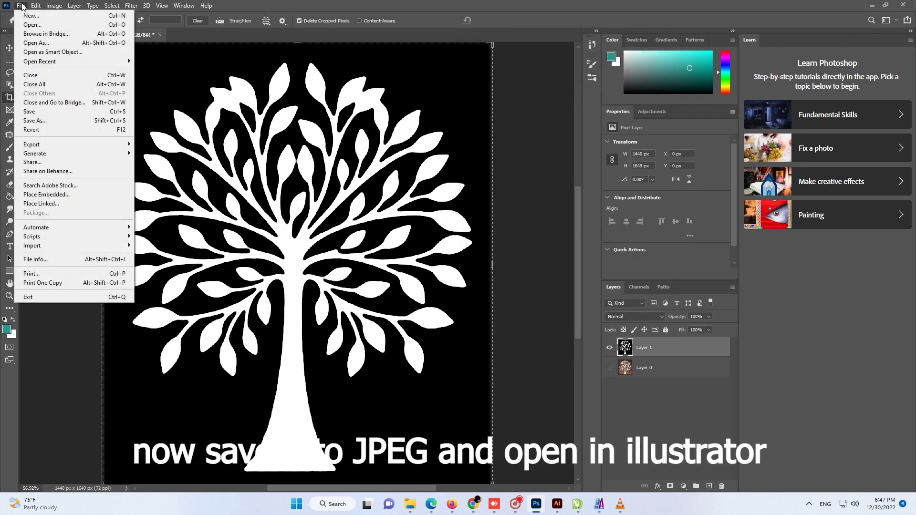
pyautogui.click(11, 84)
pyautogui.click(21, 6)
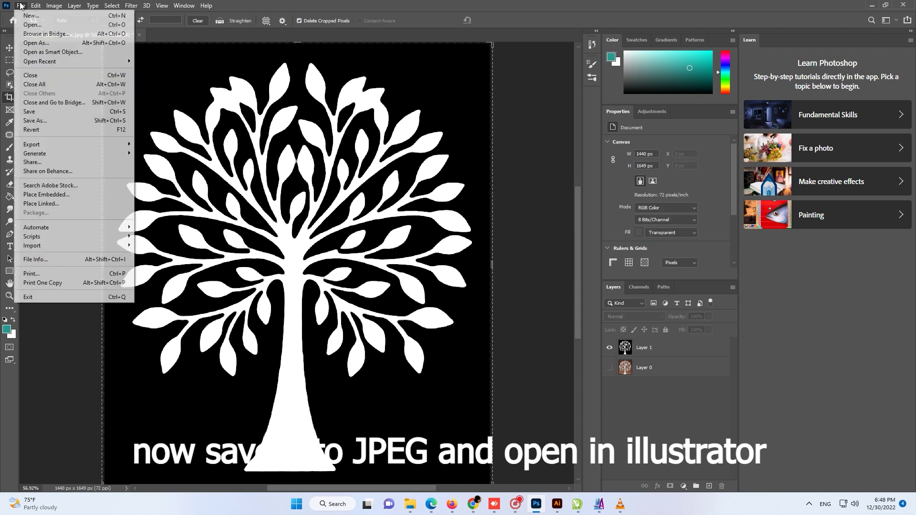
pyautogui.click(29, 122)
pyautogui.click(508, 327)
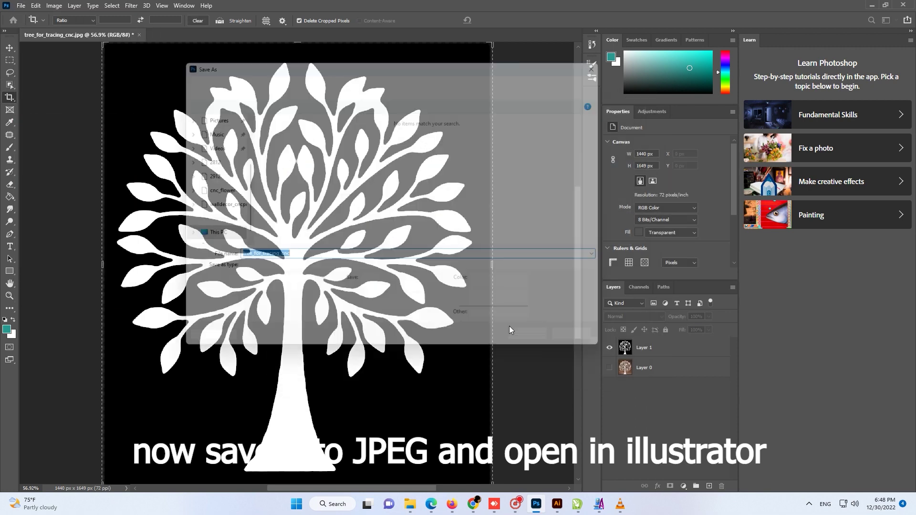
# Step: Save as JPEG tree_for_tracing_cnc_jpeg_001 at Maximum quality 12, then select Layer 1
pyautogui.click(284, 271)
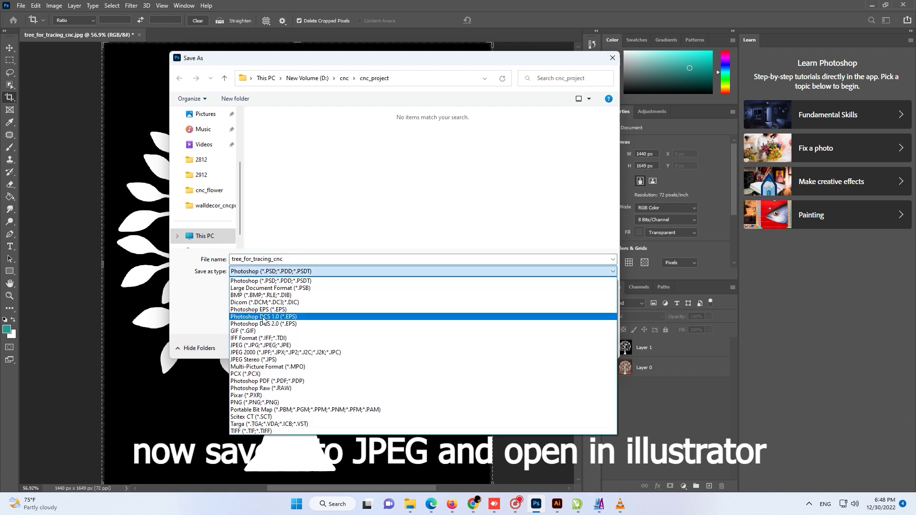
pyautogui.click(257, 347)
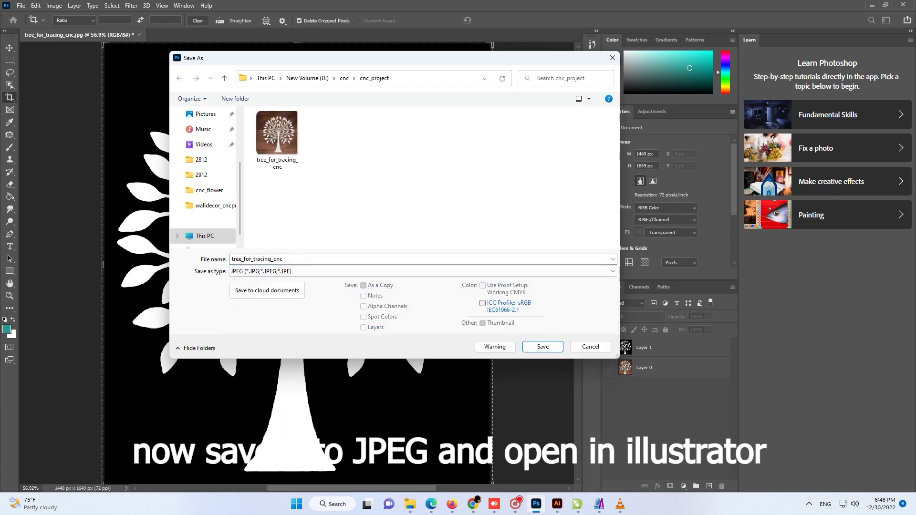
pyautogui.click(276, 260)
pyautogui.write('_jpeg_001')
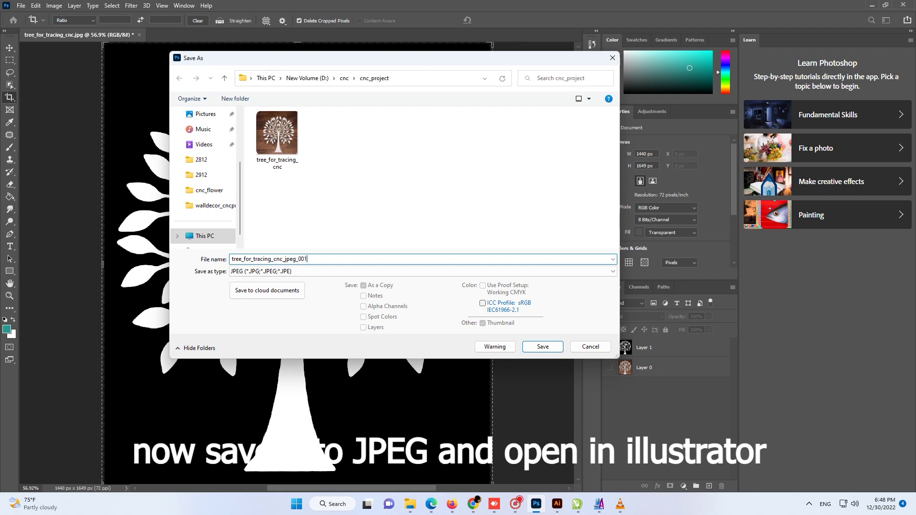
pyautogui.press('Return')
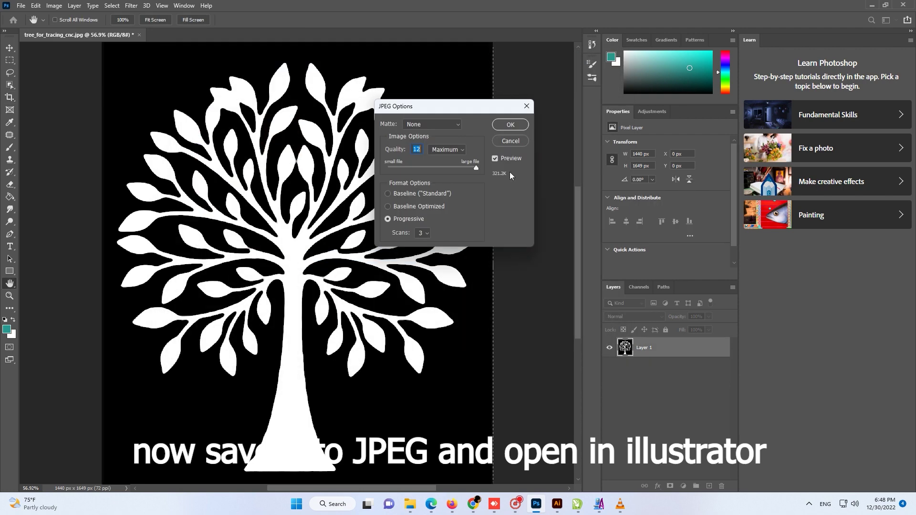
pyautogui.click(511, 126)
pyautogui.press('c')
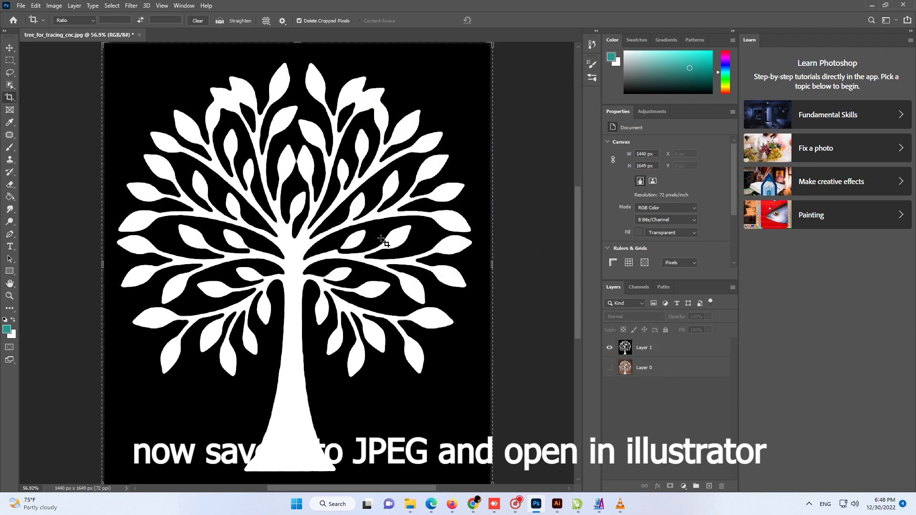
pyautogui.click(642, 350)
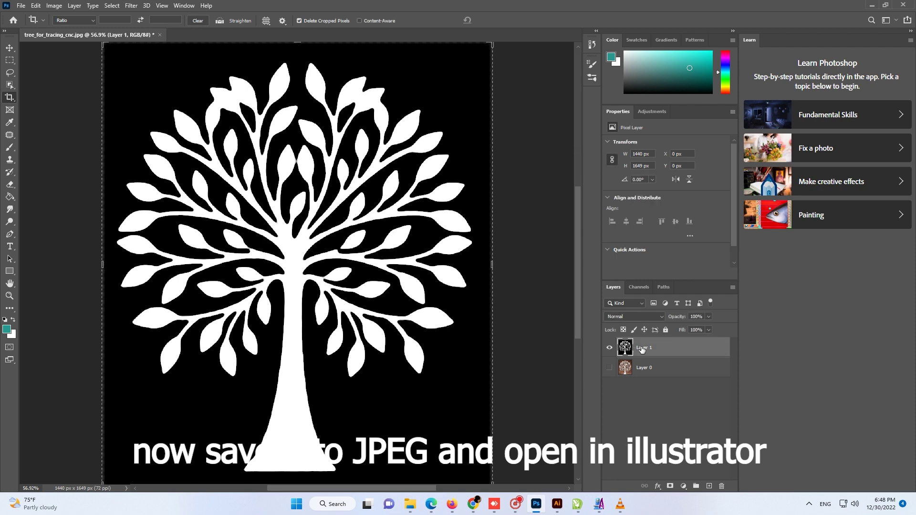
# Step: Open tree_for_tracing_cnc_jpeg_001.jpg from the cnc_project folder with Adobe Illustrator
pyautogui.click(410, 505)
pyautogui.click(437, 167)
pyautogui.rightClick(439, 164)
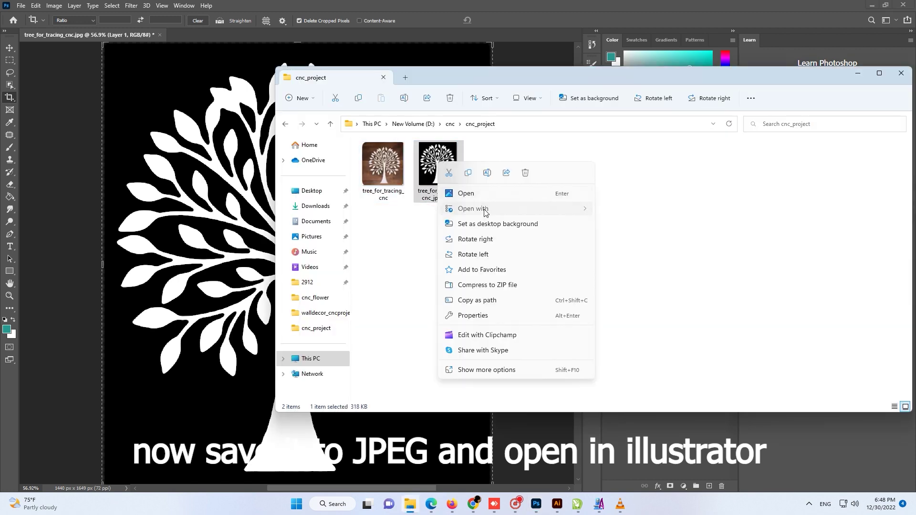
pyautogui.moveTo(472, 208)
pyautogui.click(638, 211)
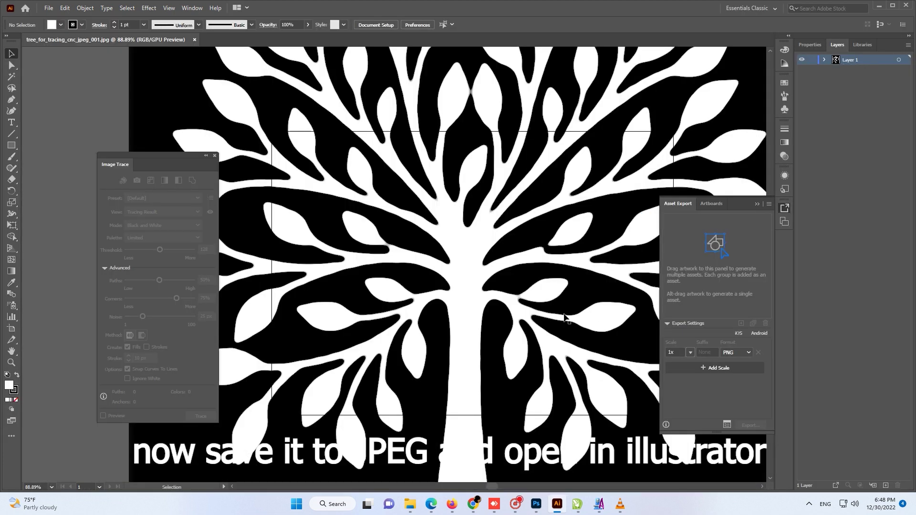
# Step: Close the Image Trace and Asset Export panels, then reopen Image Trace from the Window menu
pyautogui.click(214, 156)
pyautogui.click(758, 204)
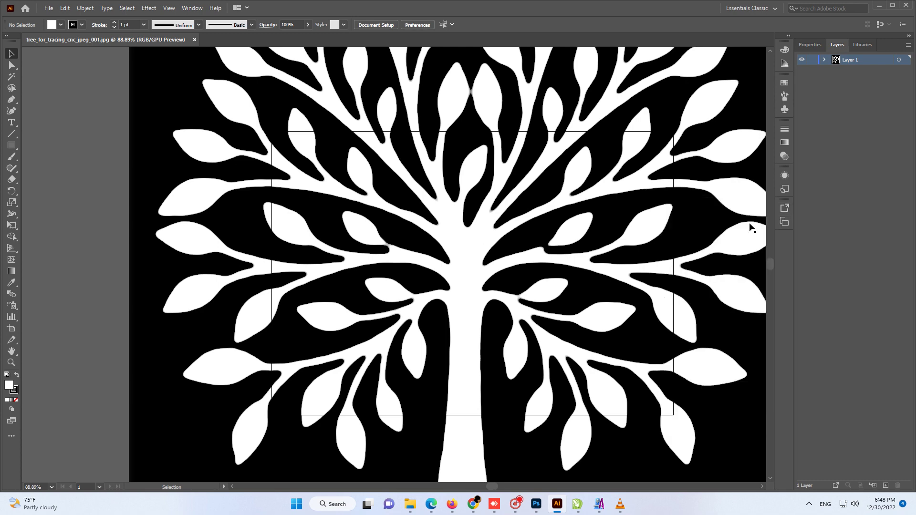
pyautogui.keyDown('alt'); pyautogui.scroll(-1, 386, 258); pyautogui.keyUp('alt')
pyautogui.keyDown('alt'); pyautogui.scroll(-1, 386, 258); pyautogui.keyUp('alt')
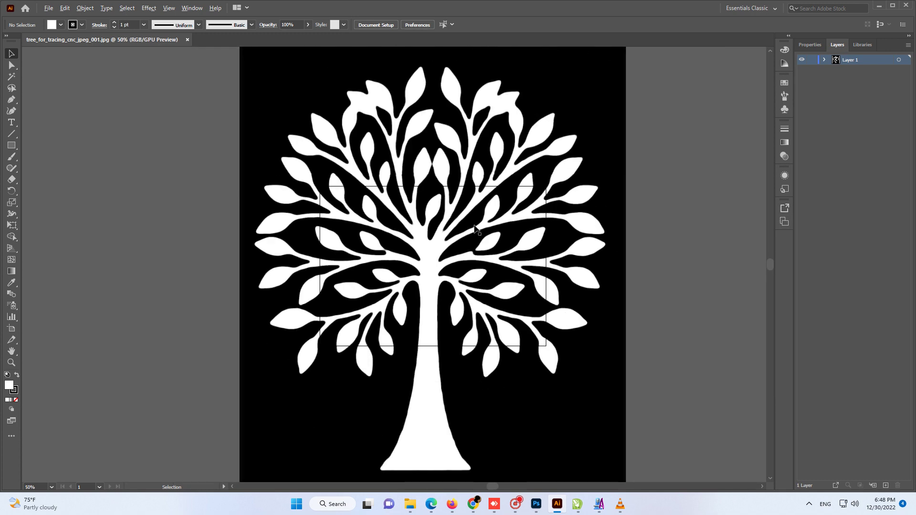
pyautogui.keyDown('alt'); pyautogui.scroll(1, 478, 231); pyautogui.keyUp('alt')
pyautogui.keyDown('alt'); pyautogui.scroll(-1, 478, 231); pyautogui.keyUp('alt')
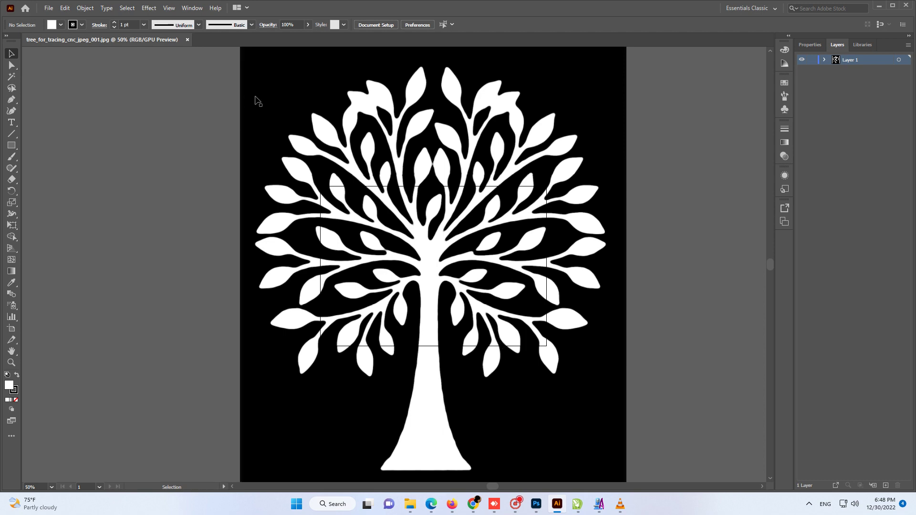
pyautogui.click(189, 10)
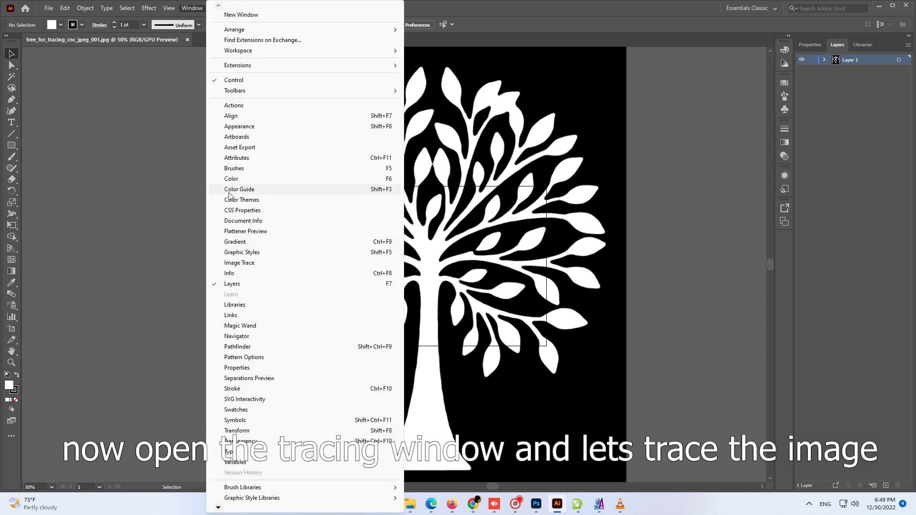
pyautogui.click(247, 266)
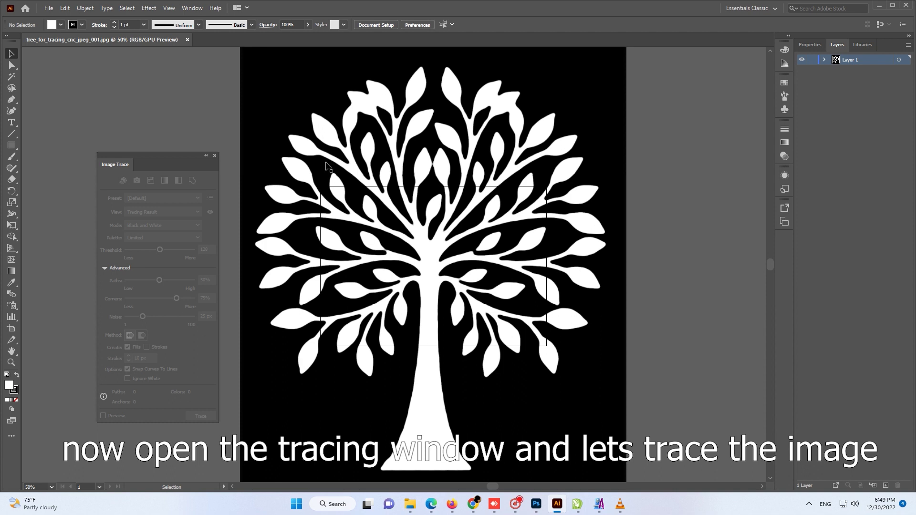
# Step: Trace the tree in Black and White mode, viewed as Tracing Result with Outlines
pyautogui.click(305, 180)
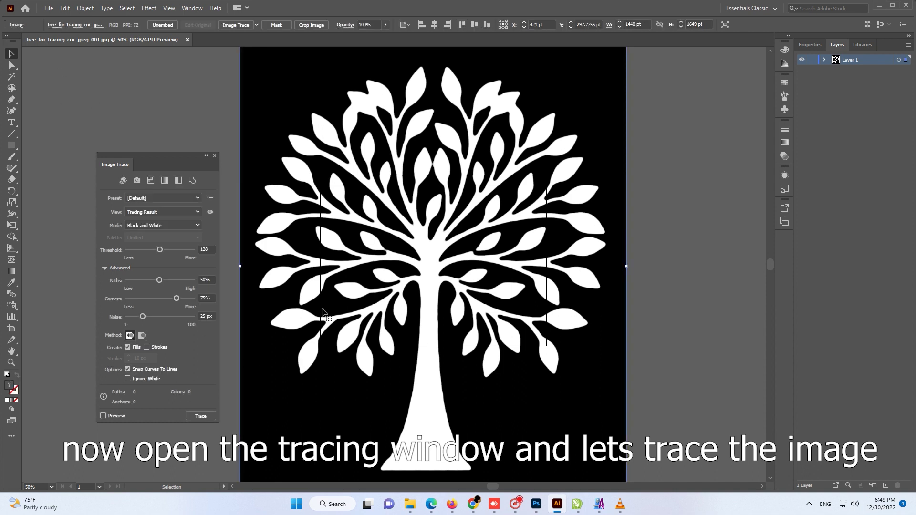
pyautogui.click(161, 213)
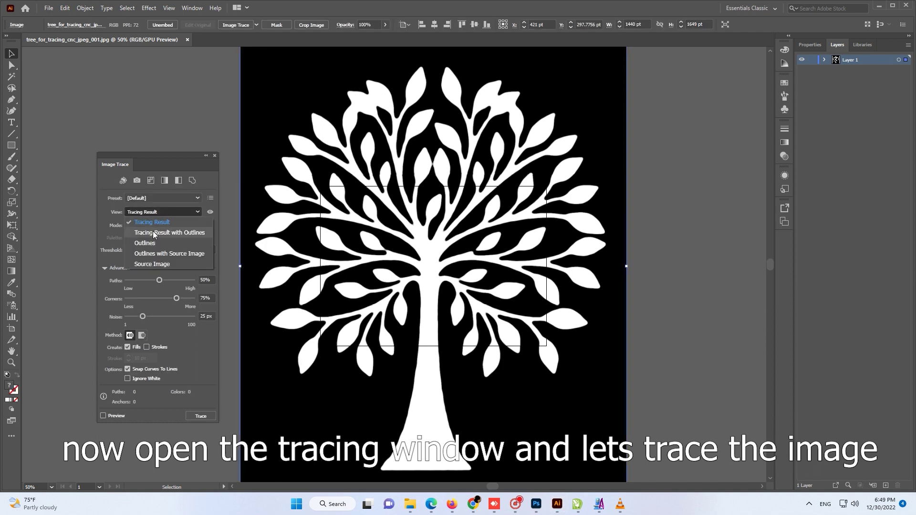
pyautogui.click(154, 234)
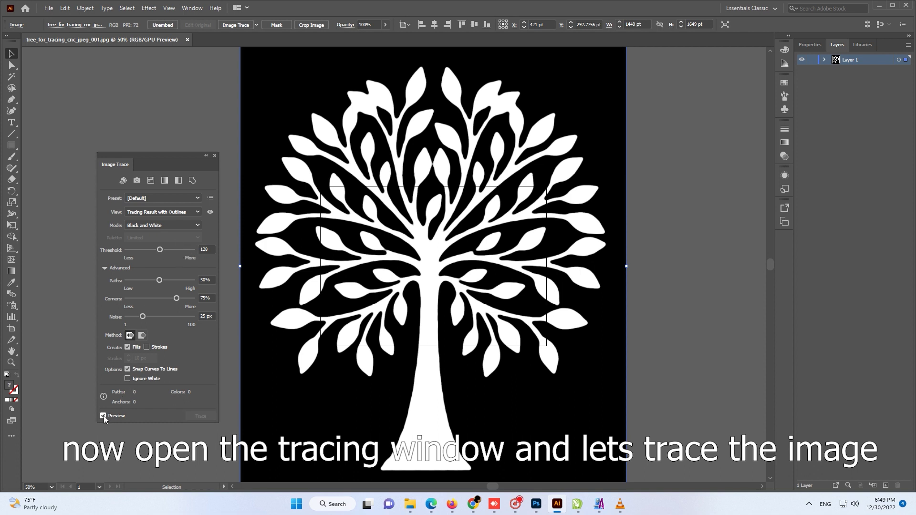
pyautogui.click(165, 210)
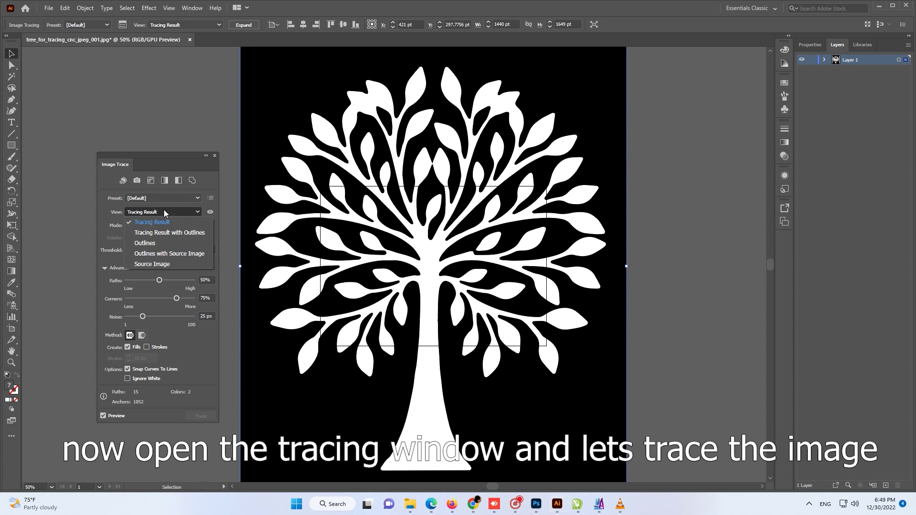
pyautogui.click(156, 236)
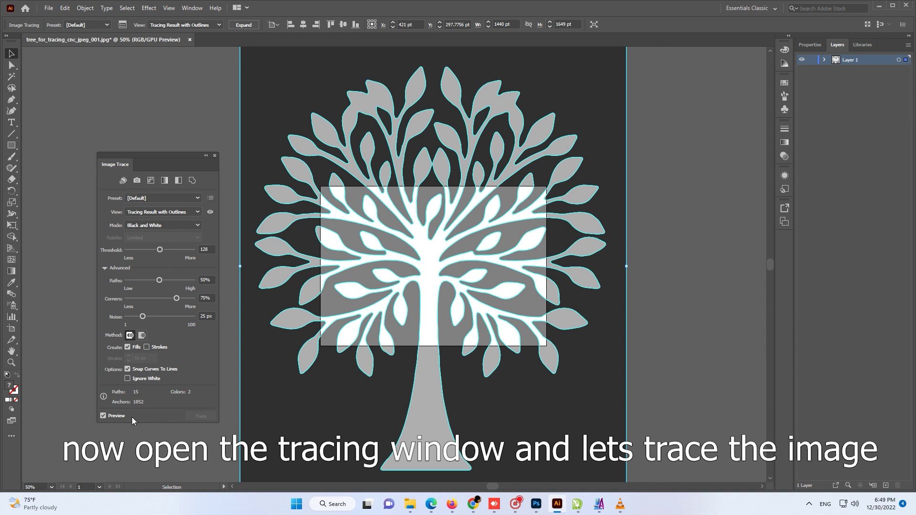
pyautogui.click(116, 415)
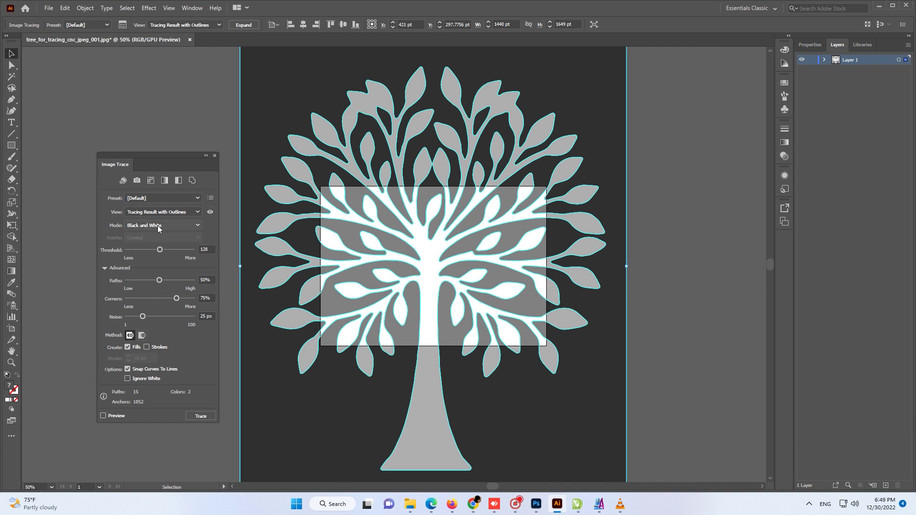
pyautogui.click(195, 418)
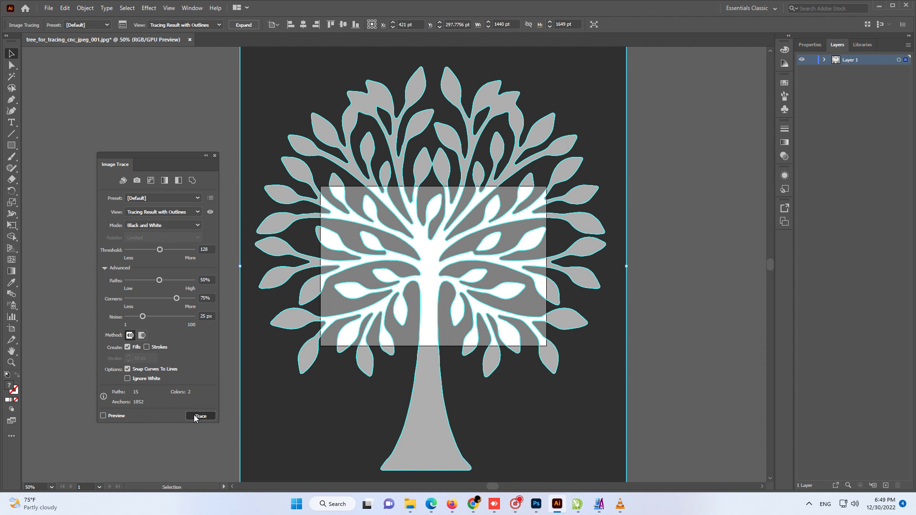
# Step: Export the trace as AutoCAD DXF tree_for_tracing_cnc_dxf_001, accepting the default DXF options
pyautogui.click(48, 8)
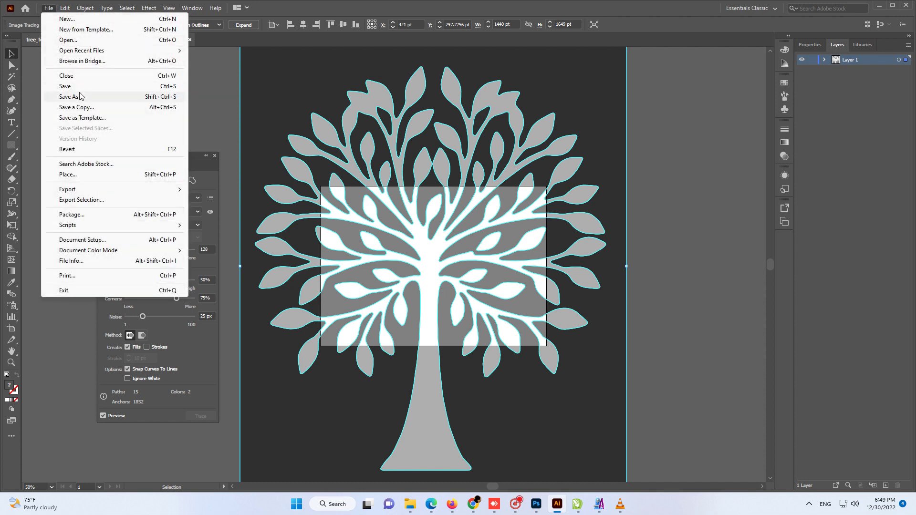
pyautogui.moveTo(68, 189)
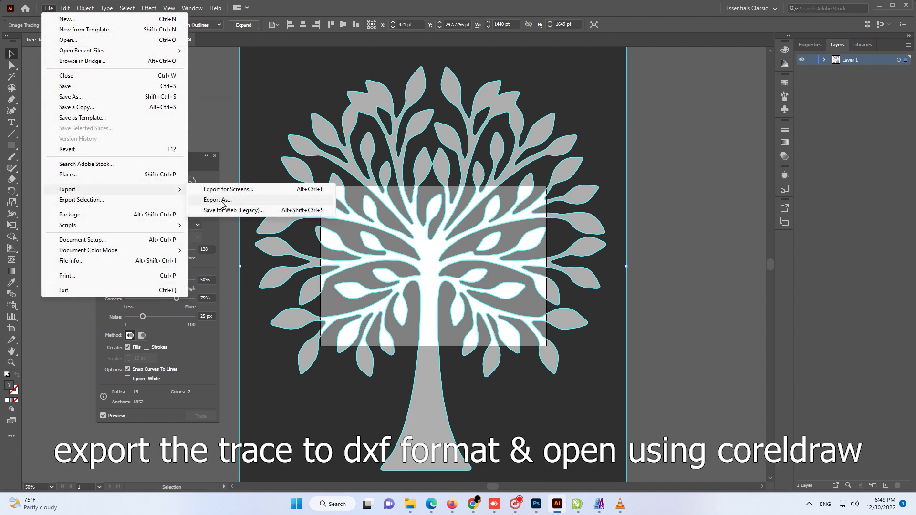
pyautogui.click(221, 200)
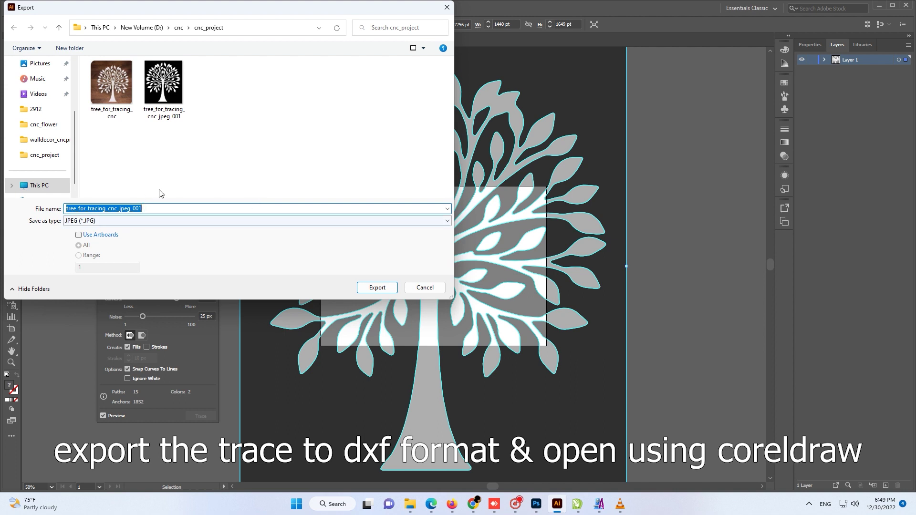
pyautogui.click(115, 221)
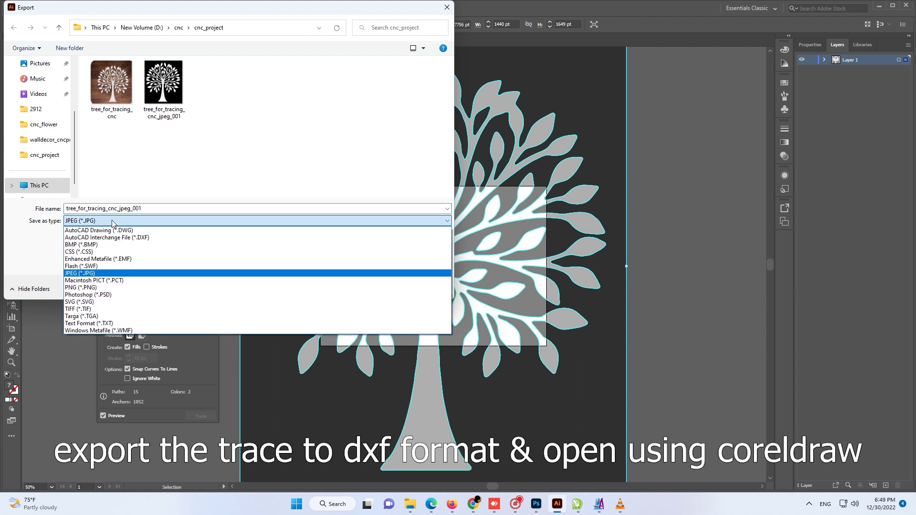
pyautogui.click(131, 238)
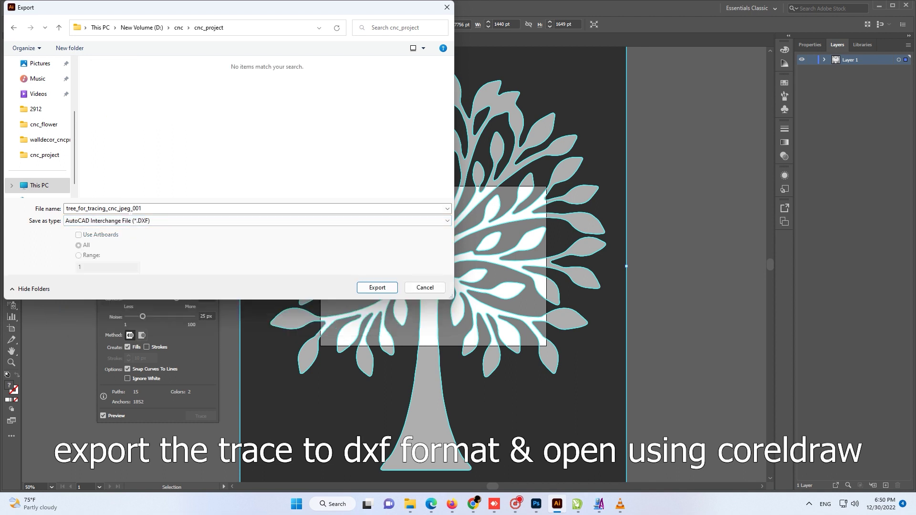
pyautogui.click(131, 208)
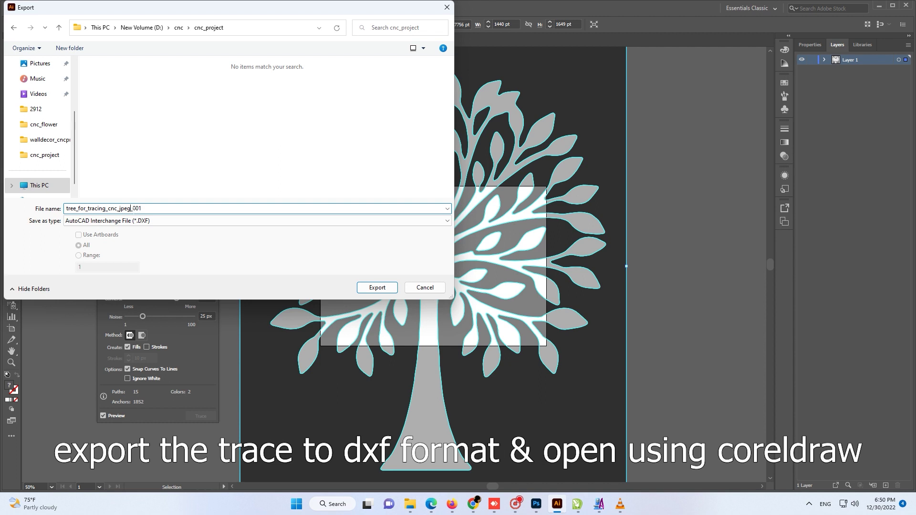
pyautogui.press('BackSpace')
pyautogui.press('BackSpace')
pyautogui.press('BackSpace')
pyautogui.write('d')
pyautogui.press('Return')
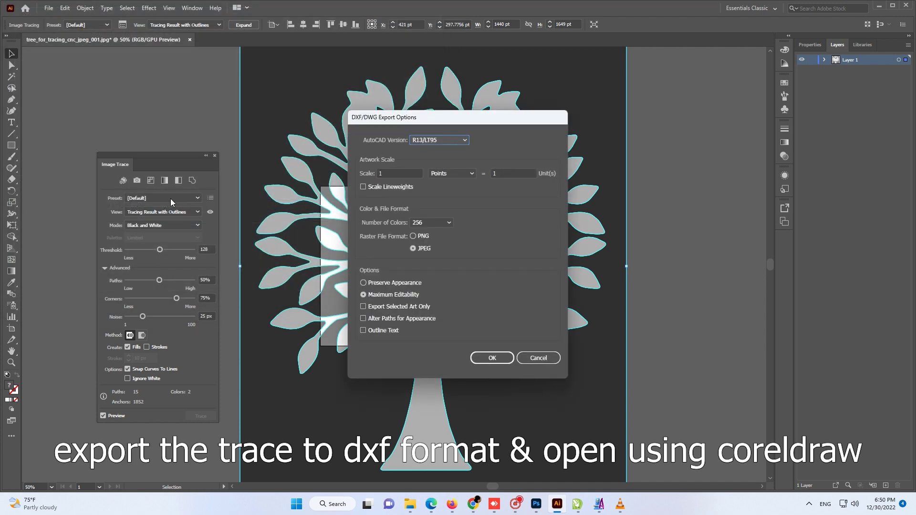
pyautogui.click(503, 359)
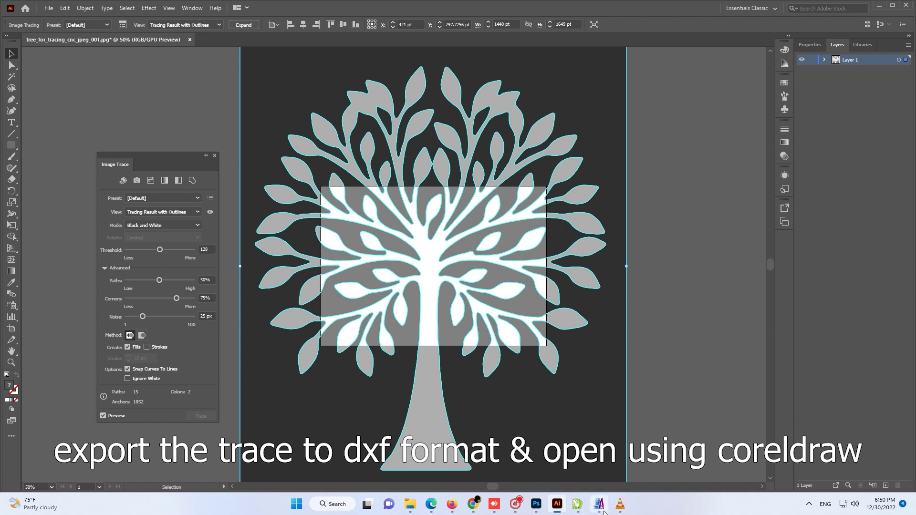
pyautogui.moveTo(577, 504)
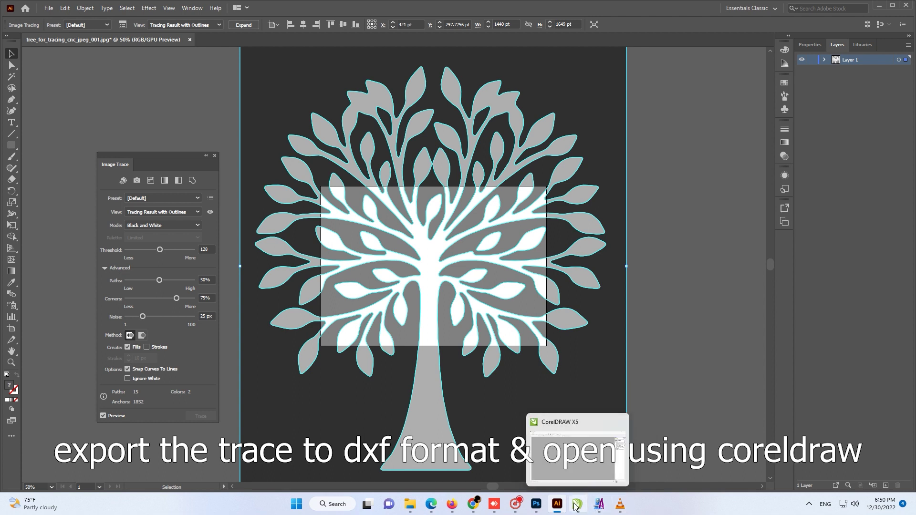
# Step: Select tree_for_tracing_cnc_dxf_001 in cnc_project and bring up its Open options
pyautogui.click(411, 505)
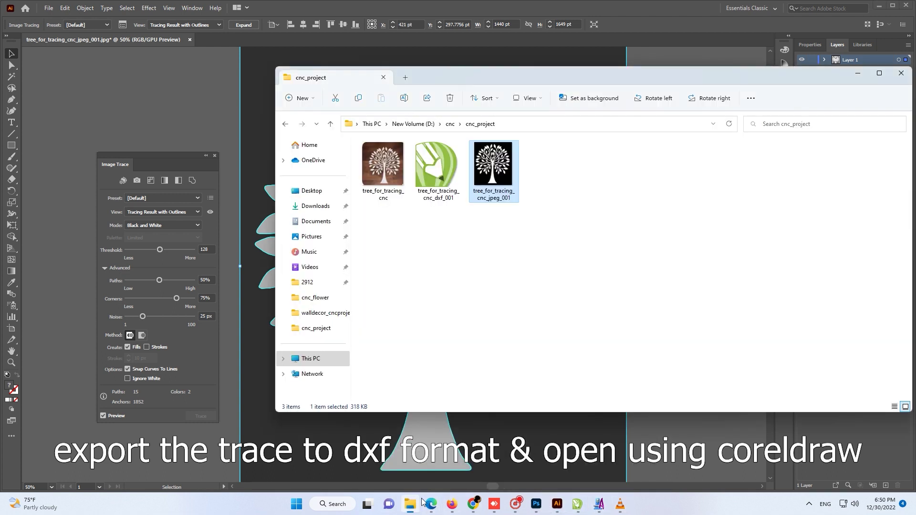
pyautogui.click(448, 170)
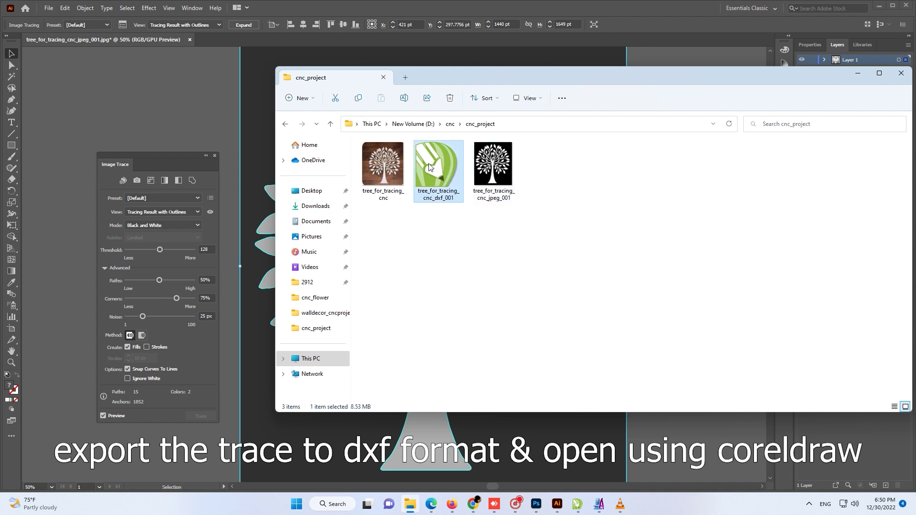
pyautogui.rightClick(429, 166)
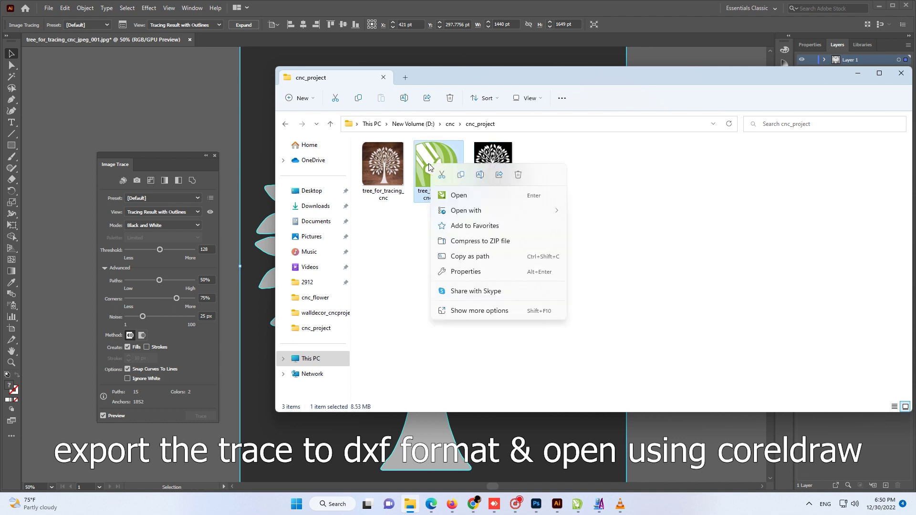
# Step: Import the tree DXF into CorelDRAW X5 with Top projection and automatic scaling
pyautogui.click(507, 201)
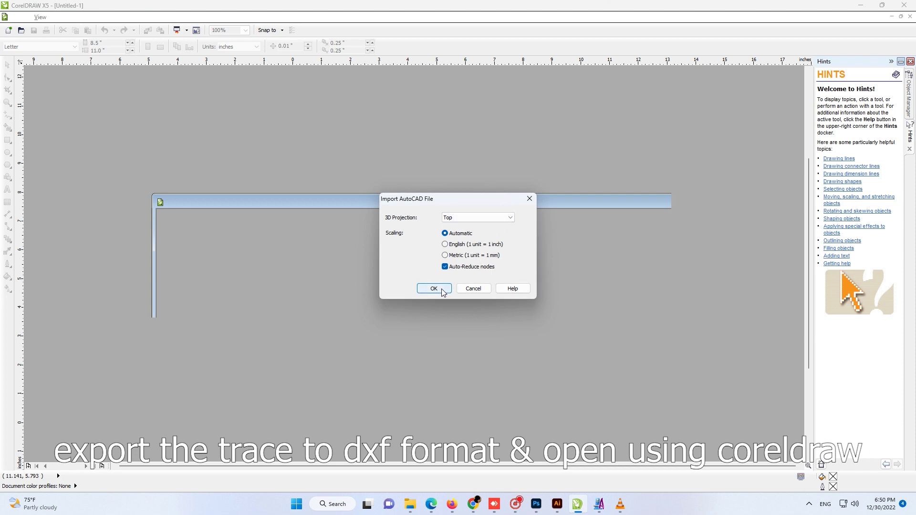
pyautogui.click(433, 289)
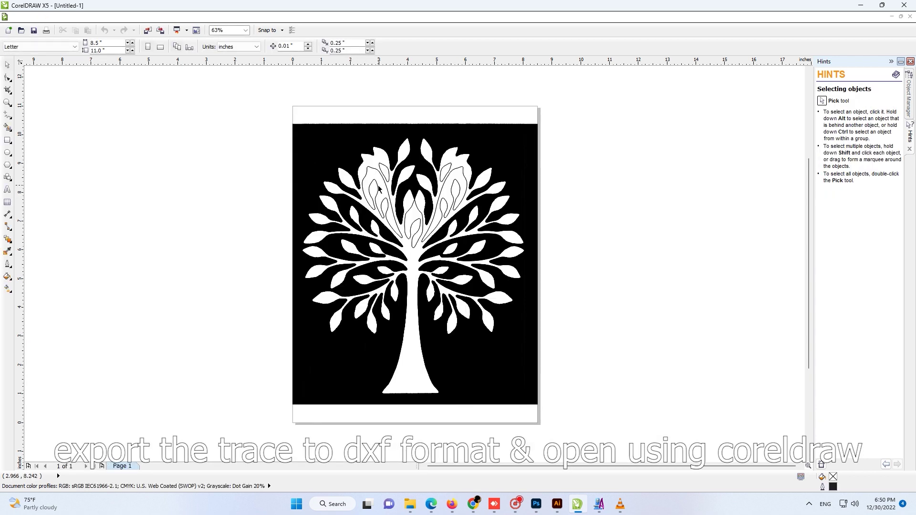
pyautogui.scroll(1, 379, 189)
pyautogui.scroll(1, 377, 186)
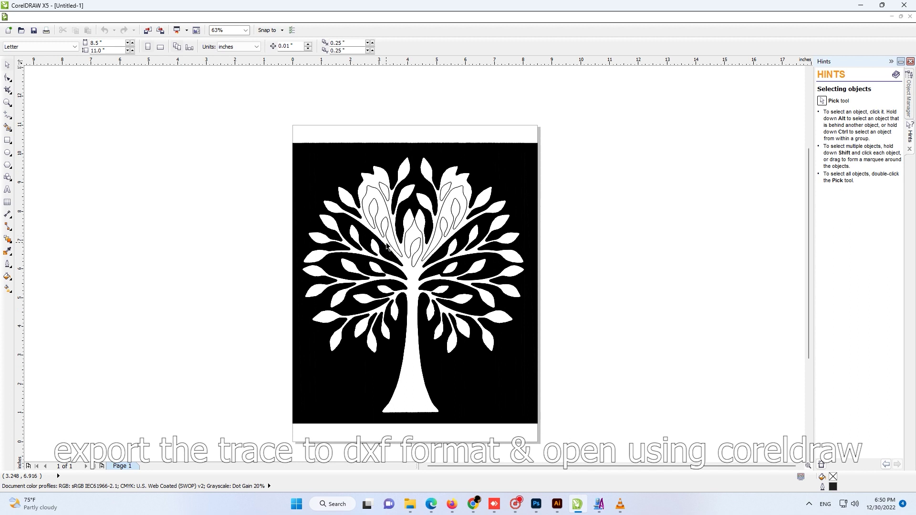
pyautogui.scroll(1, 394, 244)
pyautogui.press('alt')
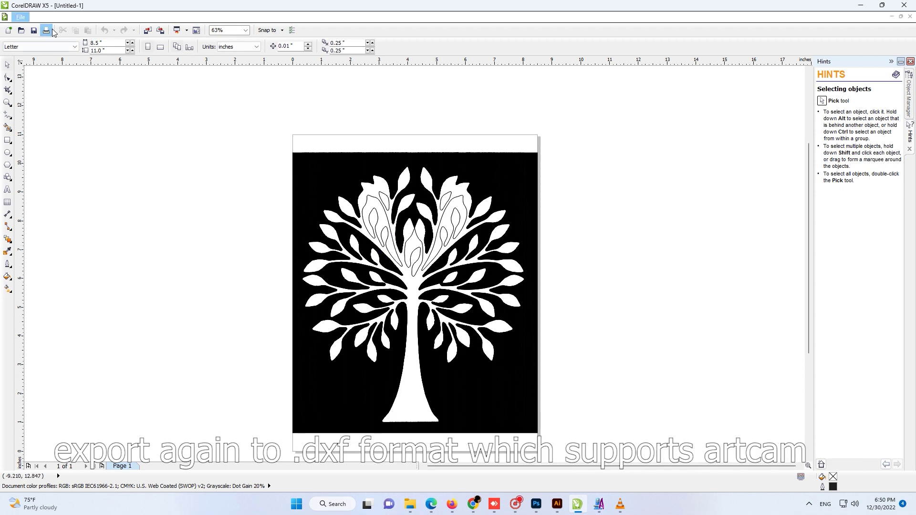
# Step: Start exporting the tree drawing to the D:\cnc\cnc_project folder
pyautogui.click(21, 18)
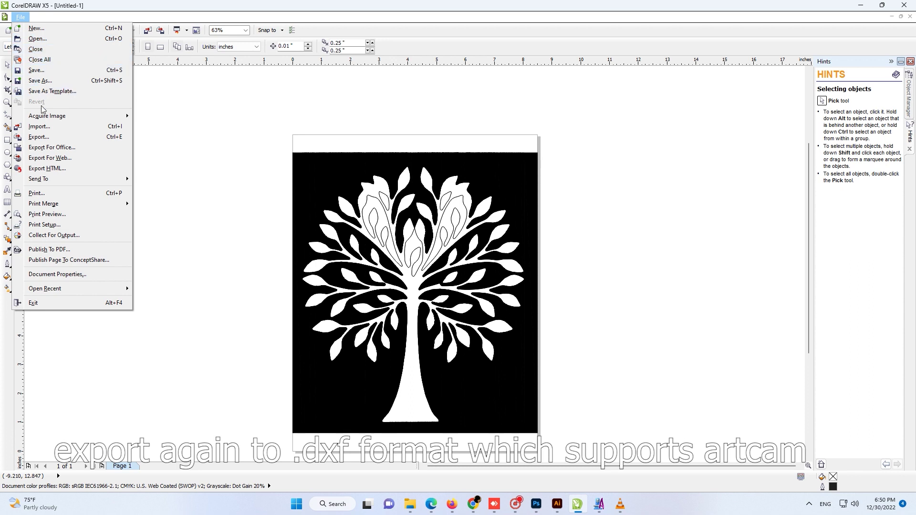
pyautogui.click(54, 139)
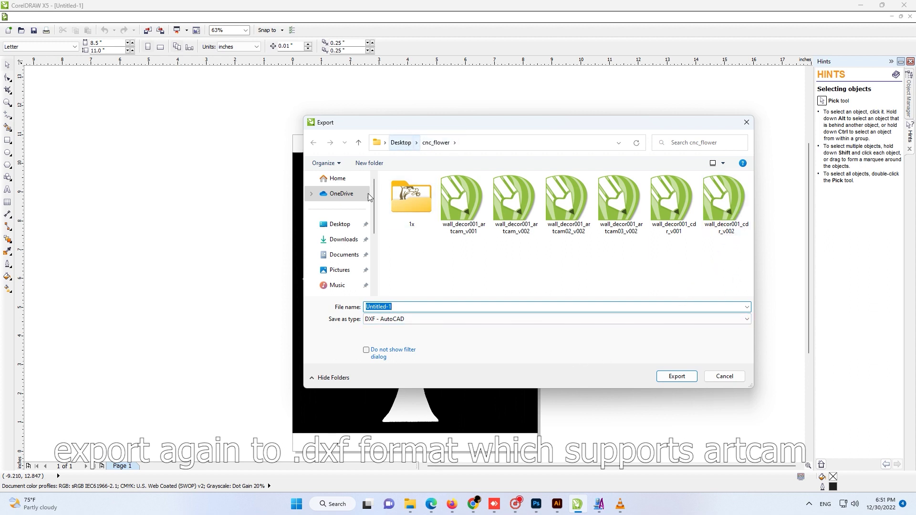
pyautogui.scroll(-2, 339, 281)
pyautogui.scroll(-2, 342, 289)
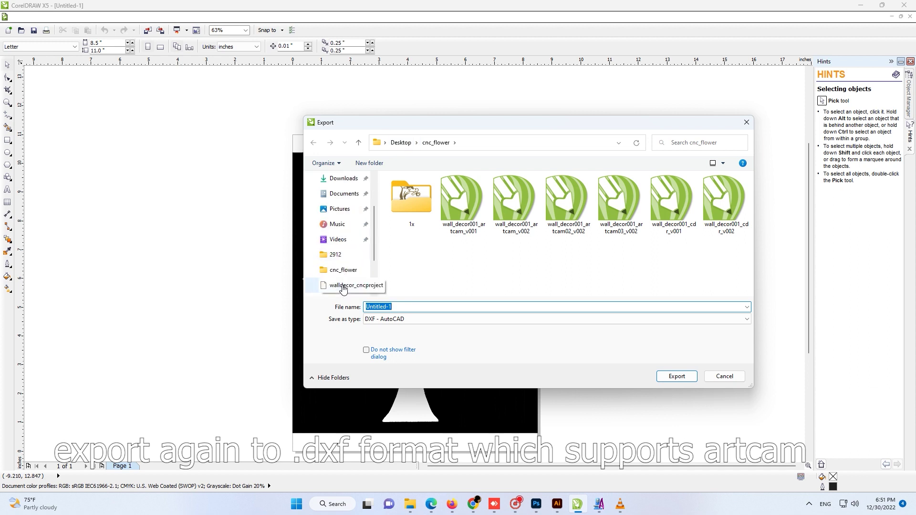
pyautogui.scroll(-2, 343, 288)
pyautogui.scroll(-1, 343, 288)
pyautogui.click(339, 285)
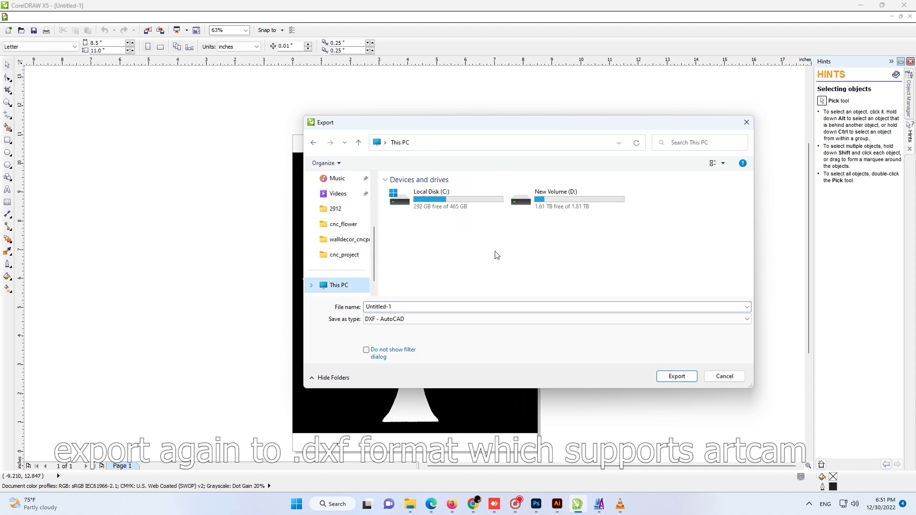
pyautogui.doubleClick(589, 200)
pyautogui.doubleClick(409, 193)
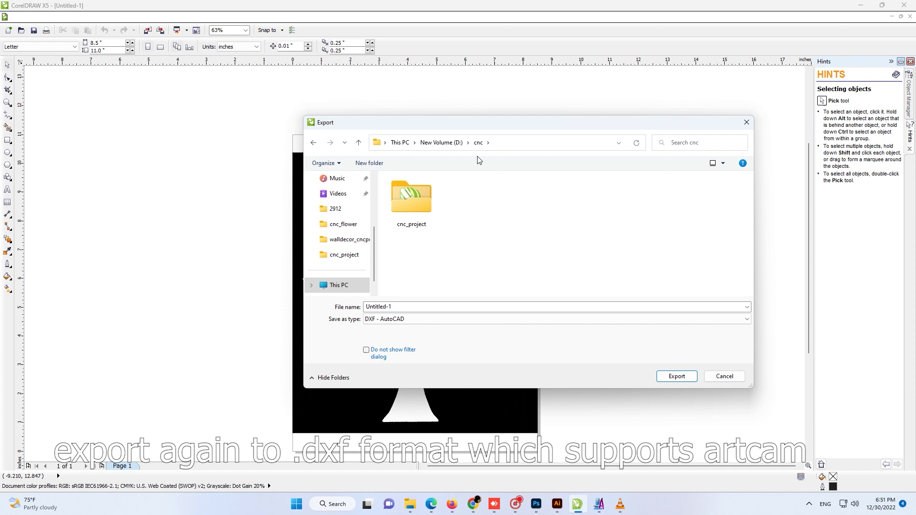
pyautogui.doubleClick(422, 201)
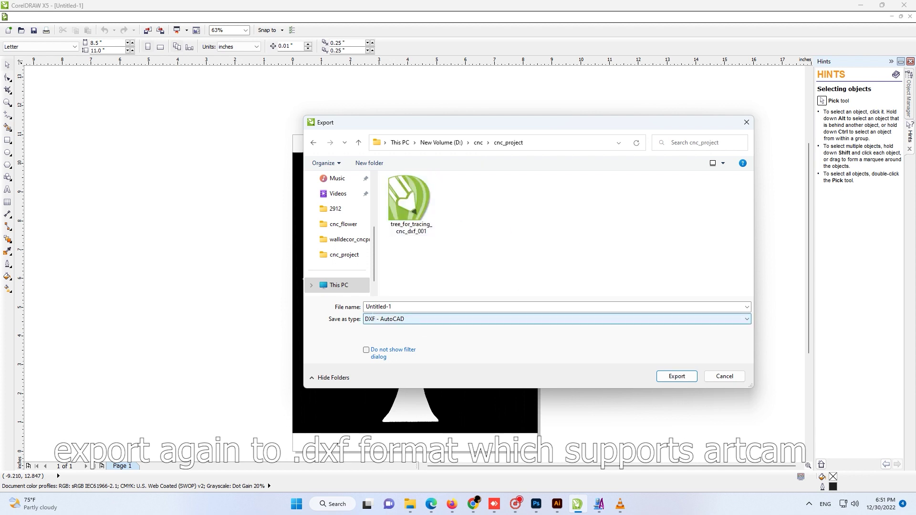
# Step: Export it as AutoCAD DXF tree_for_tracing_cnc_artcam_001, accepting the R10 and inches options
pyautogui.click(411, 219)
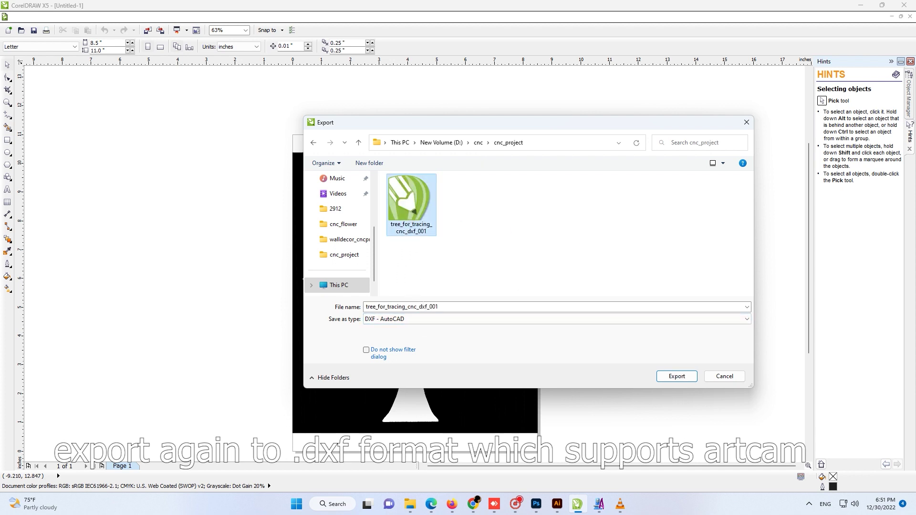
pyautogui.doubleClick(418, 307)
pyautogui.click(418, 307)
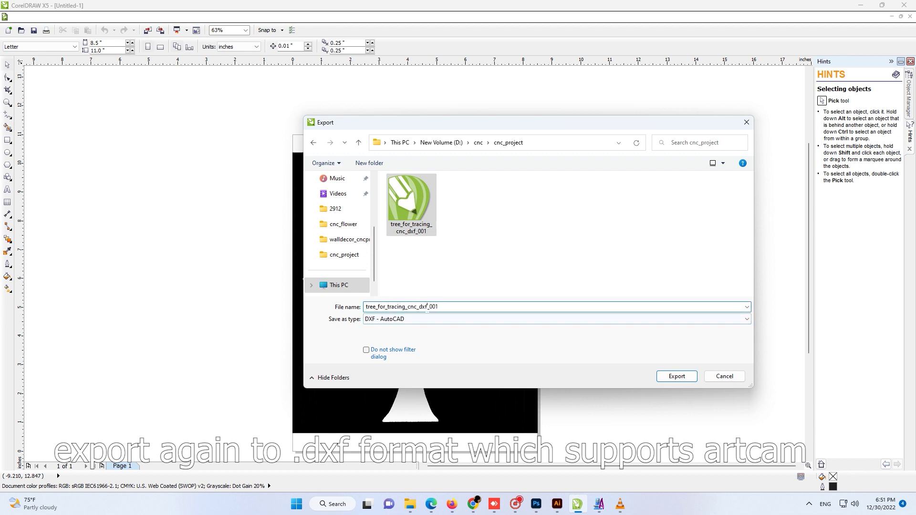
pyautogui.press('BackSpace')
pyautogui.press('BackSpace')
pyautogui.write('artcam')
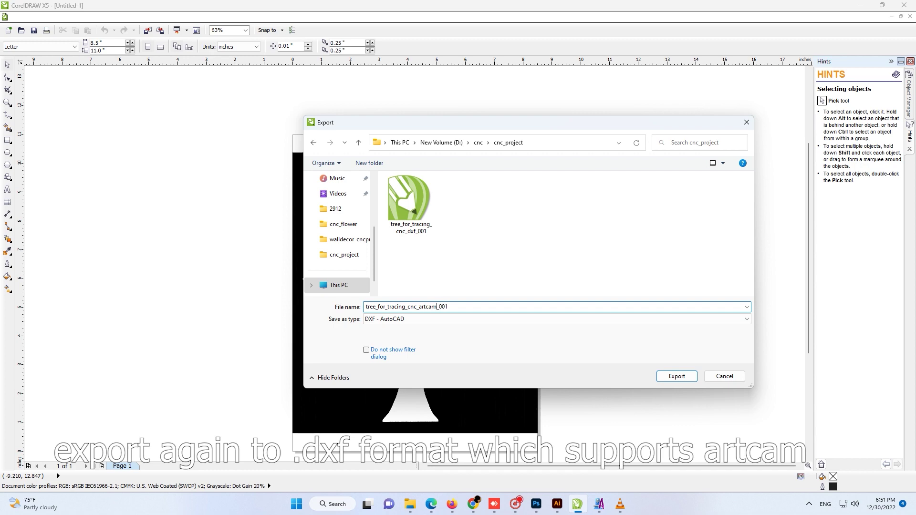
pyautogui.press('Return')
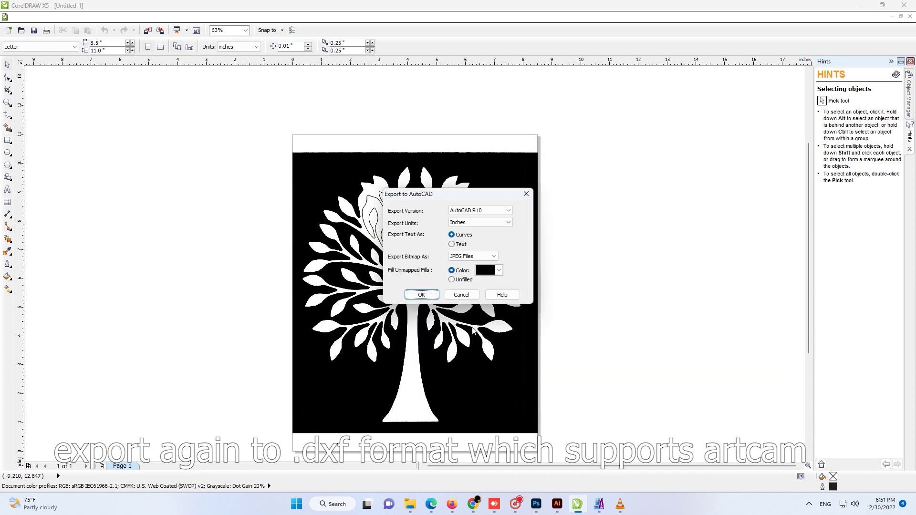
pyautogui.click(422, 295)
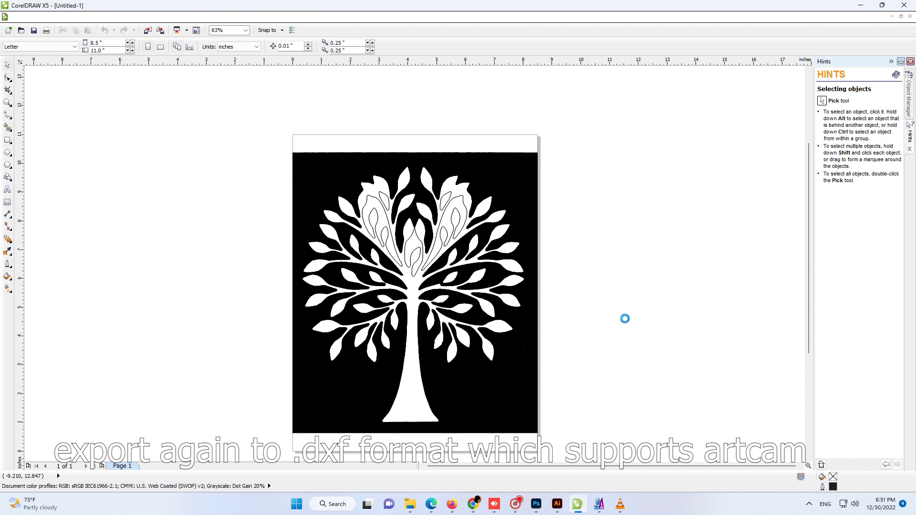
# Step: Drag tree_for_tracing_cnc_artcam_001 into ArtCAM as a new inch-based model
pyautogui.click(599, 505)
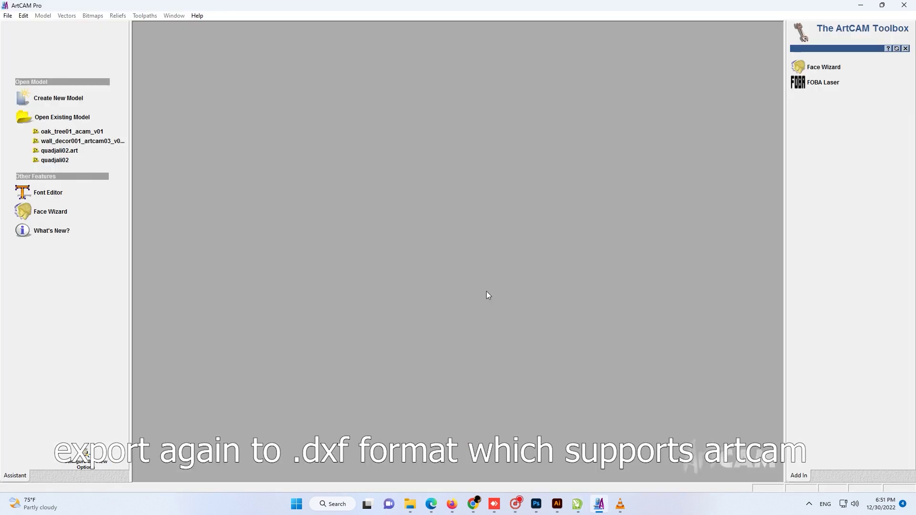
pyautogui.click(409, 504)
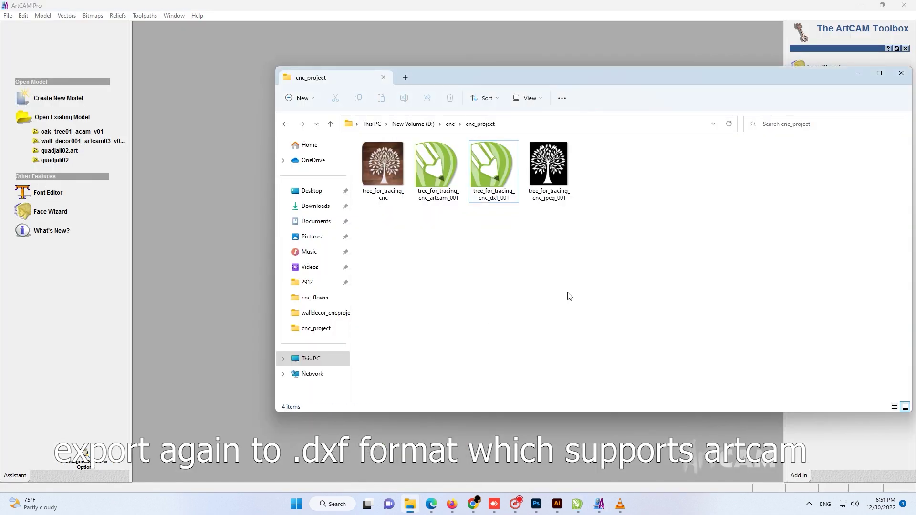
pyautogui.moveTo(435, 166); pyautogui.dragTo(188, 159)
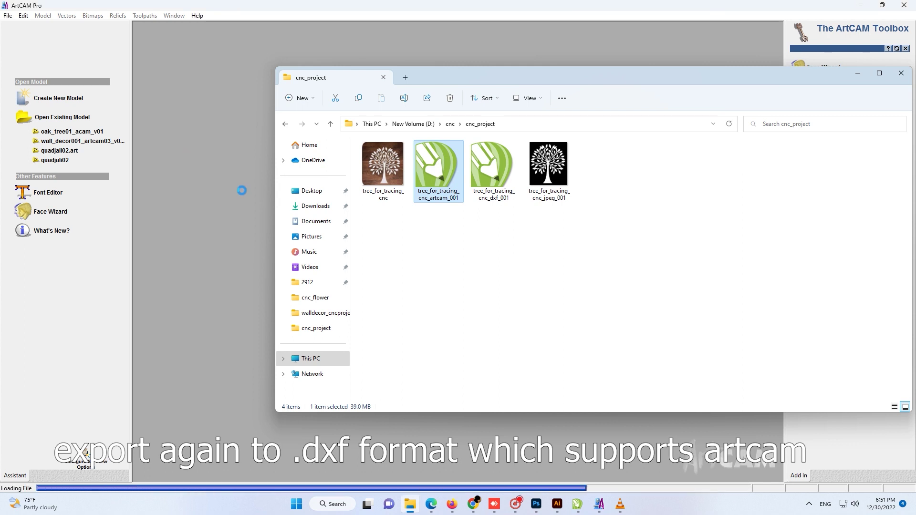
pyautogui.click(324, 5)
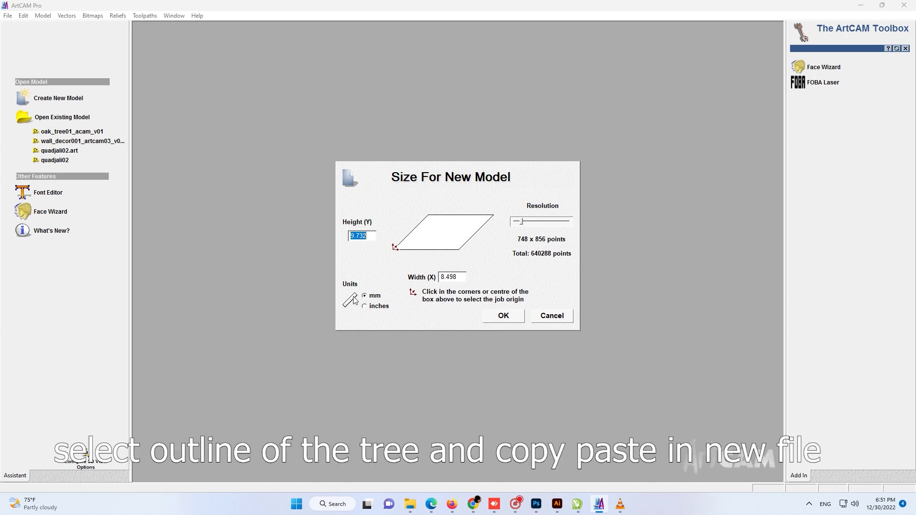
pyautogui.click(365, 306)
pyautogui.click(489, 311)
pyautogui.click(447, 309)
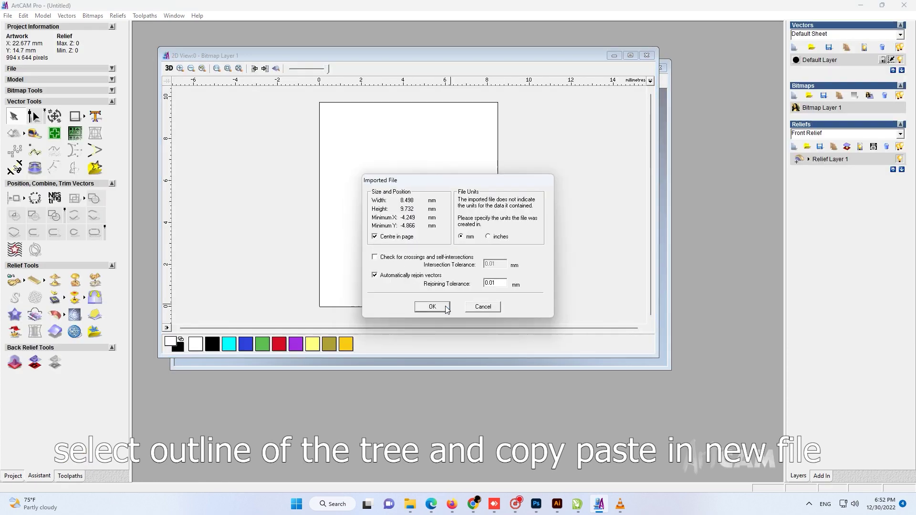
pyautogui.click(432, 306)
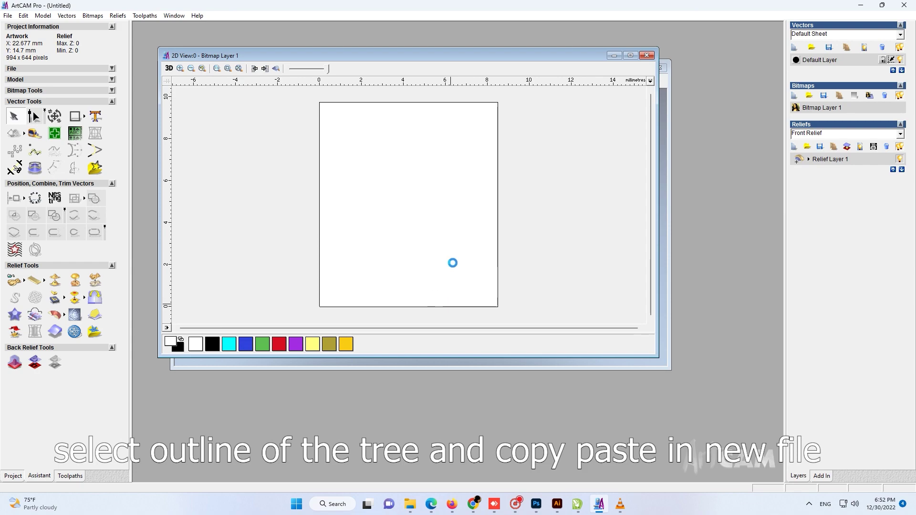
# Step: Maximize the 2D view to inspect the imported tree outlines
pyautogui.click(630, 56)
pyautogui.scroll(2, 465, 258)
pyautogui.scroll(1, 463, 191)
pyautogui.scroll(-1, 463, 142)
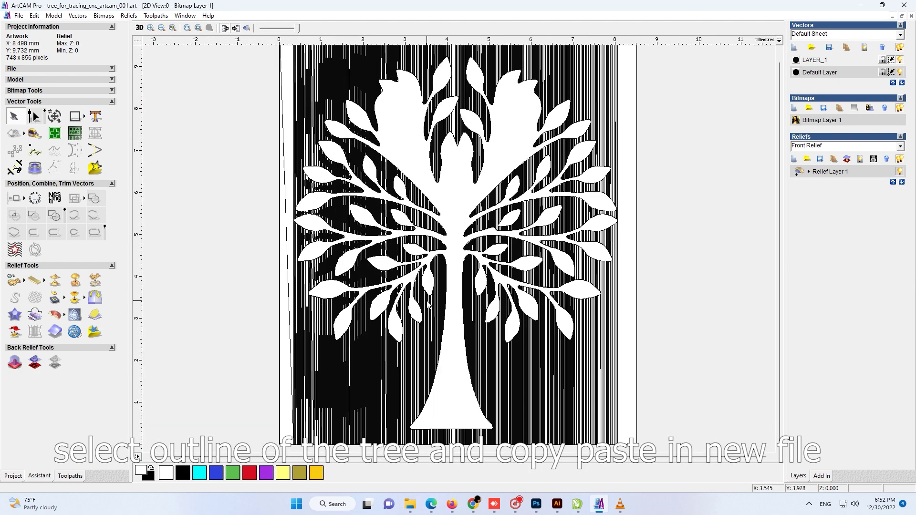
pyautogui.scroll(1, 462, 142)
# Step: Select the tree's outer outline and add its inner contours to the selection
pyautogui.scroll(1, 455, 255)
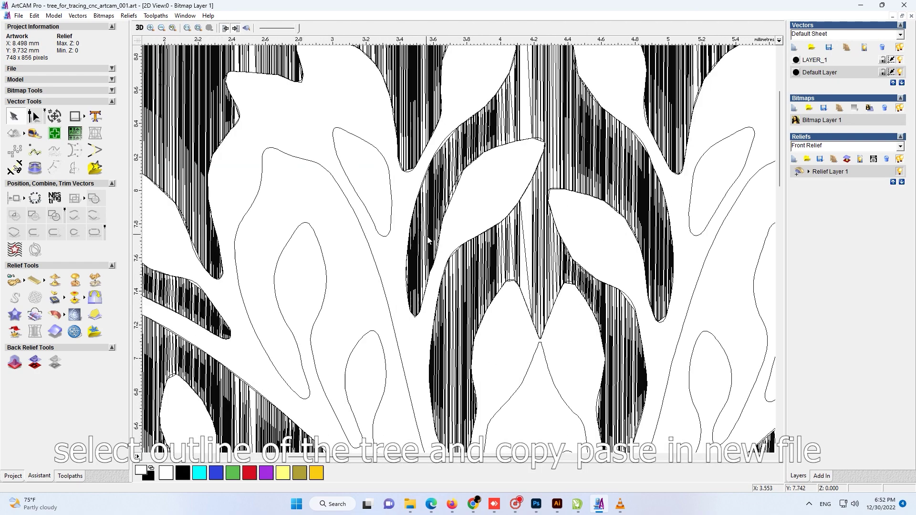
pyautogui.click(388, 251)
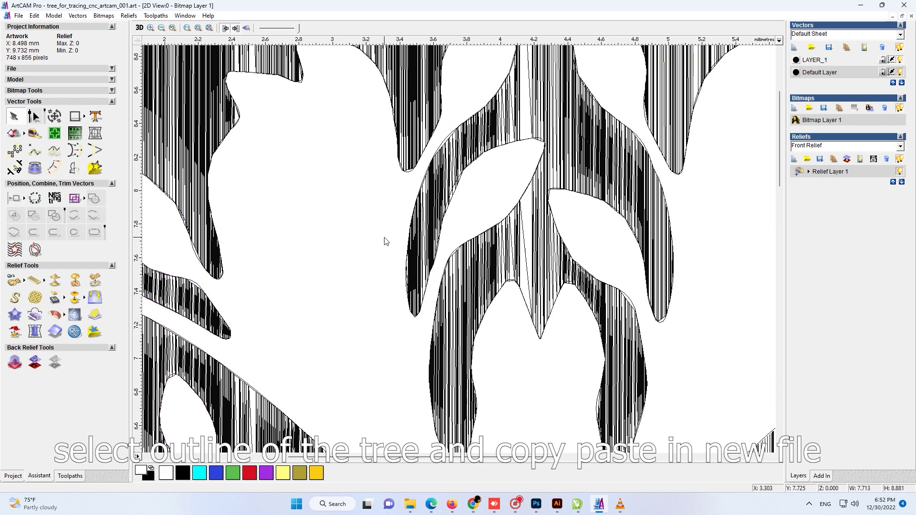
pyautogui.scroll(-2, 364, 194)
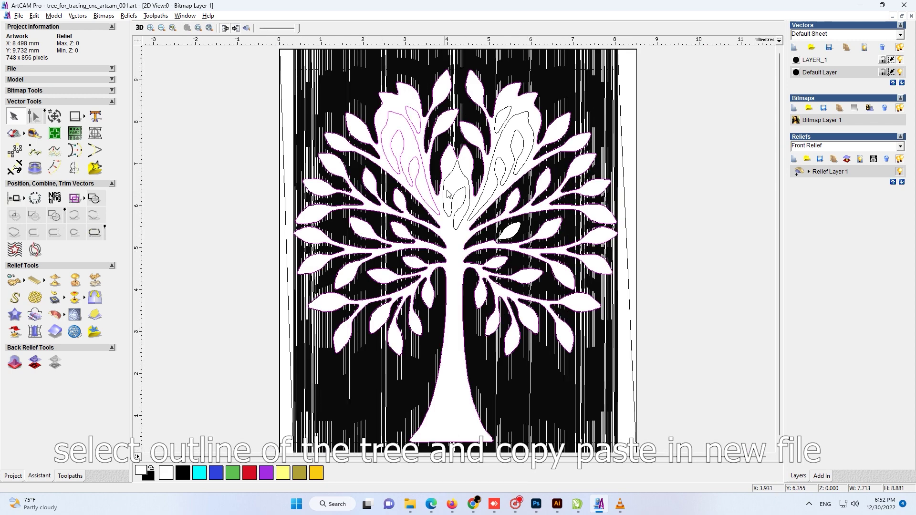
pyautogui.keyDown('shift'); pyautogui.click(499, 132); pyautogui.keyUp('shift')
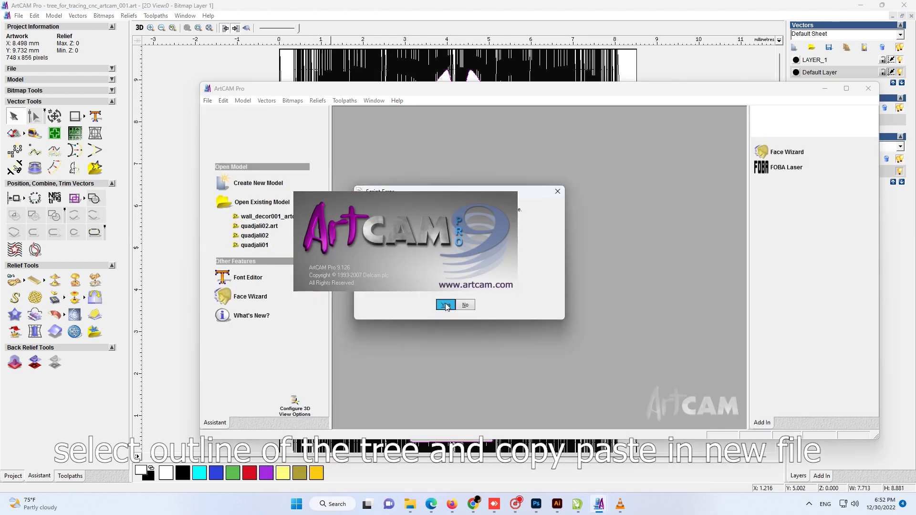
# Step: Create a new 100 mm model and centre the pasted tree outline with F9
pyautogui.click(446, 306)
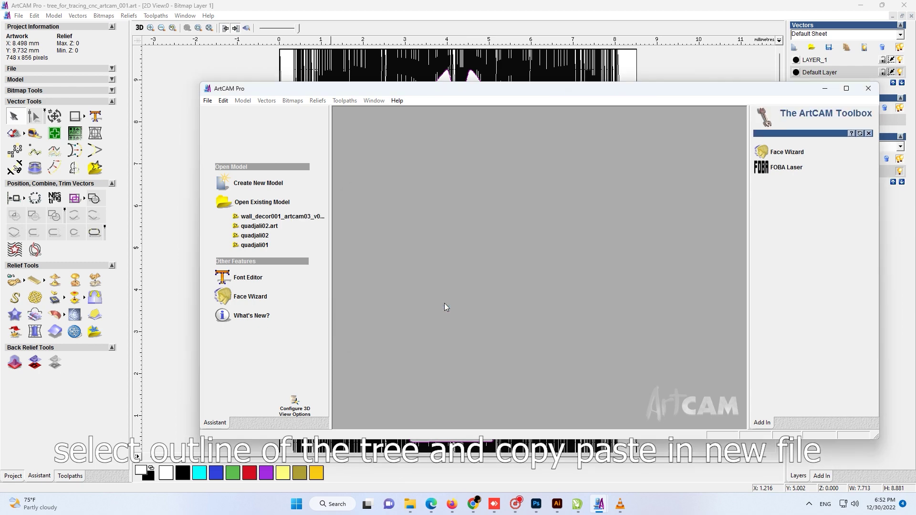
pyautogui.click(262, 186)
pyautogui.click(586, 333)
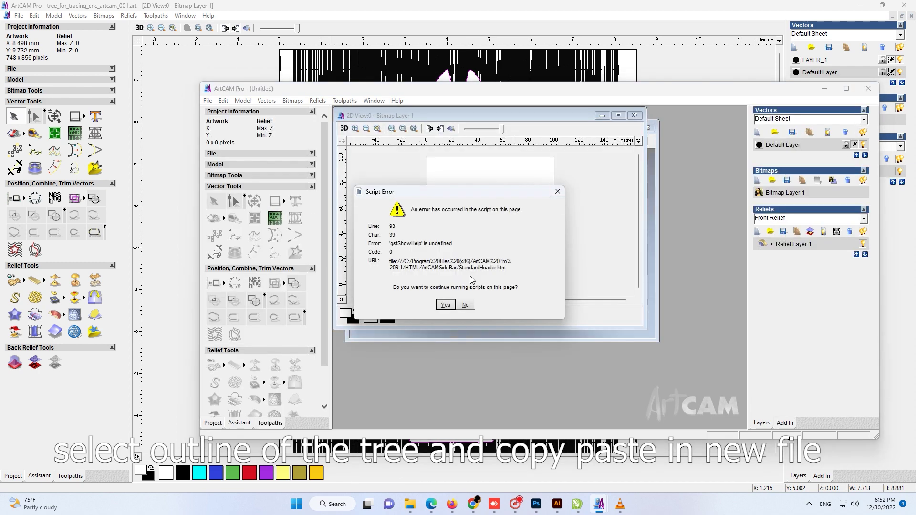
pyautogui.click(444, 306)
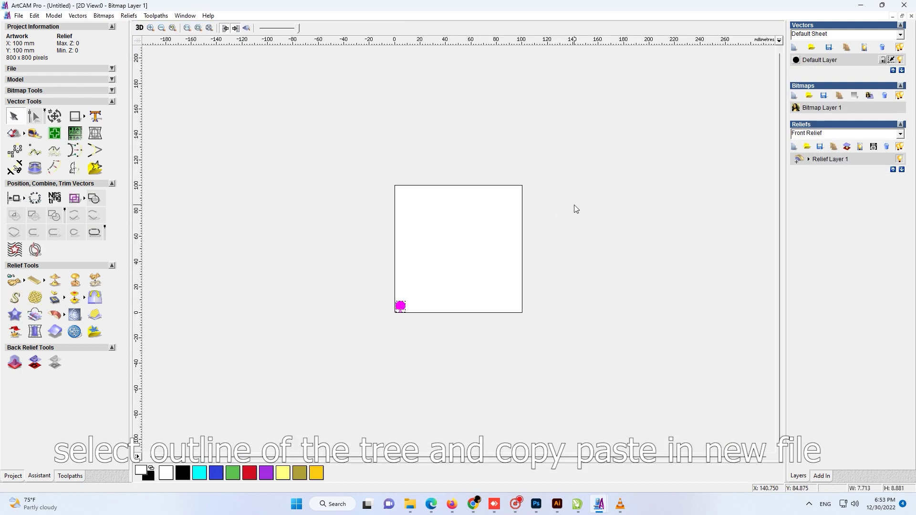
pyautogui.press('F9')
# Step: Scale the tree outline by 1000% to about 77.126 × 88.814 mm
pyautogui.click(459, 249)
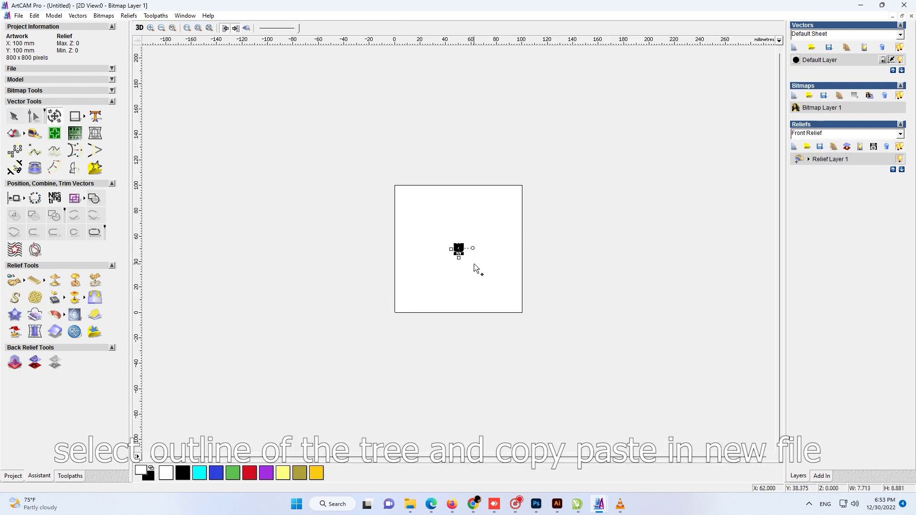
pyautogui.scroll(3, 473, 266)
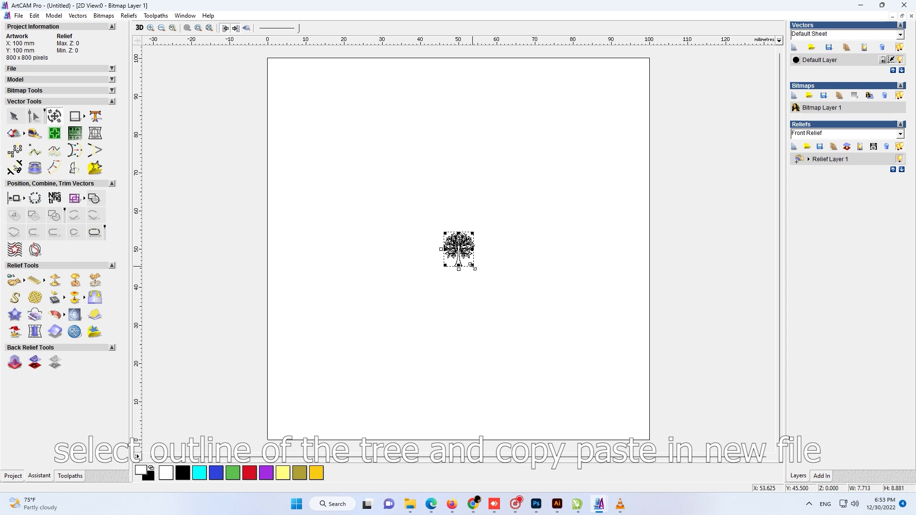
pyautogui.doubleClick(473, 266)
pyautogui.click(445, 305)
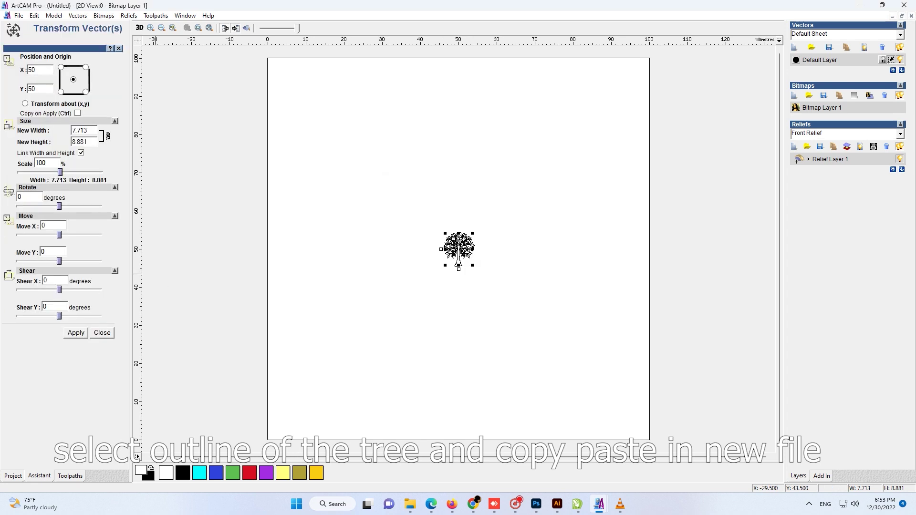
pyautogui.write('1000')
pyautogui.click(77, 333)
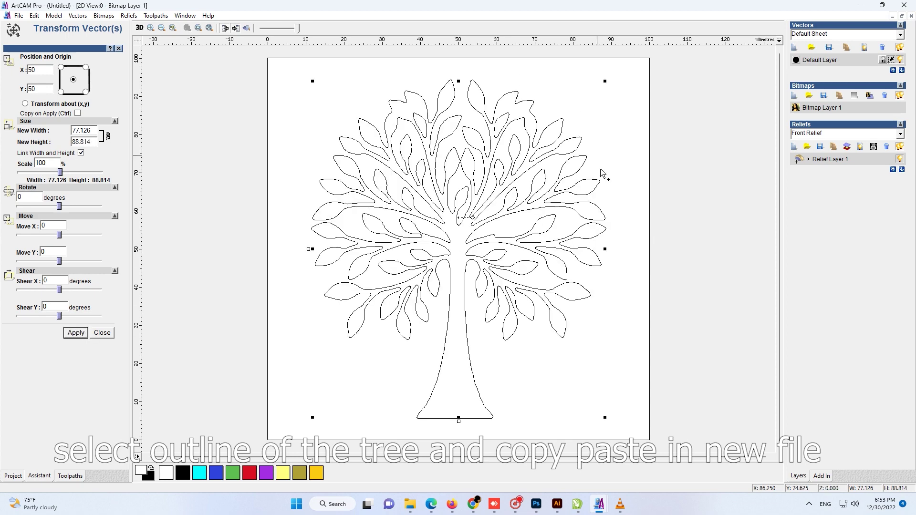
pyautogui.scroll(2, 460, 164)
pyautogui.scroll(2, 458, 250)
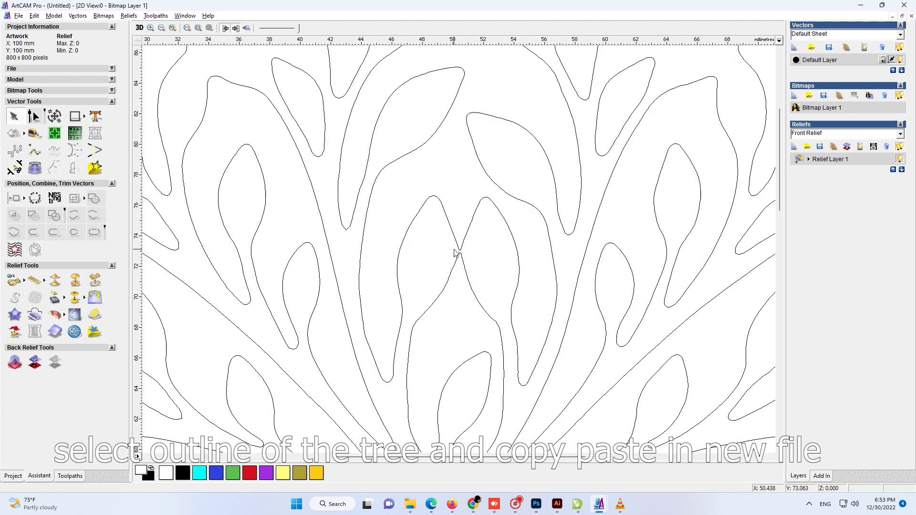
pyautogui.scroll(-1, 455, 252)
pyautogui.scroll(-1, 446, 286)
pyautogui.scroll(-2, 432, 294)
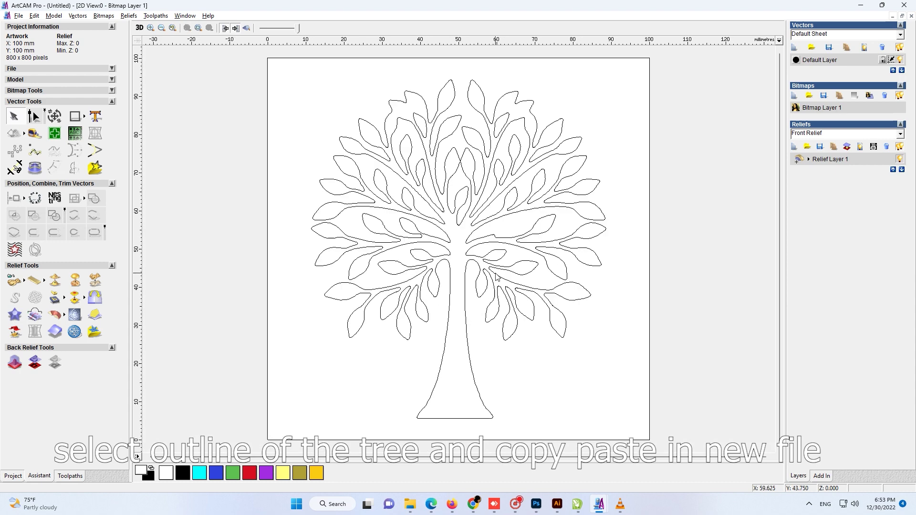
pyautogui.scroll(2, 432, 293)
pyautogui.scroll(-2, 496, 277)
# Step: Check the imported tree model, then return to the untitled 100 mm model window
pyautogui.click(563, 463)
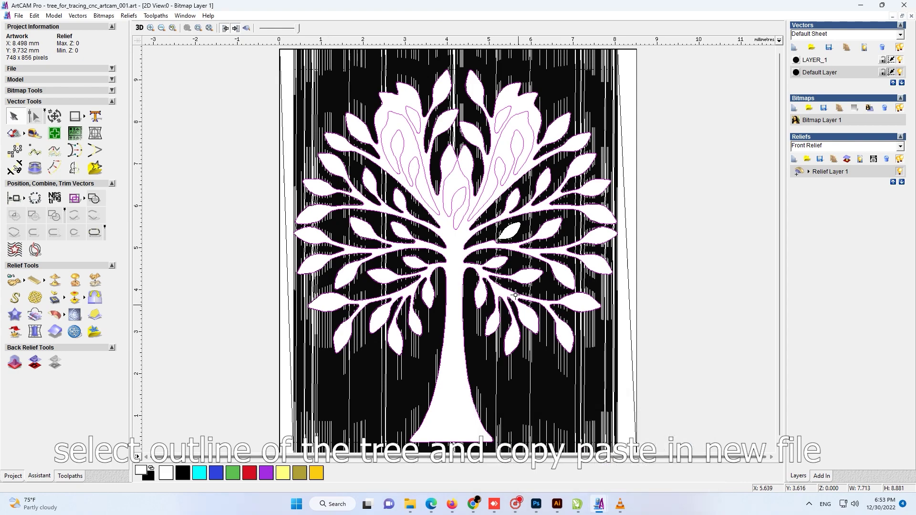
pyautogui.scroll(2, 512, 237)
pyautogui.scroll(2, 491, 241)
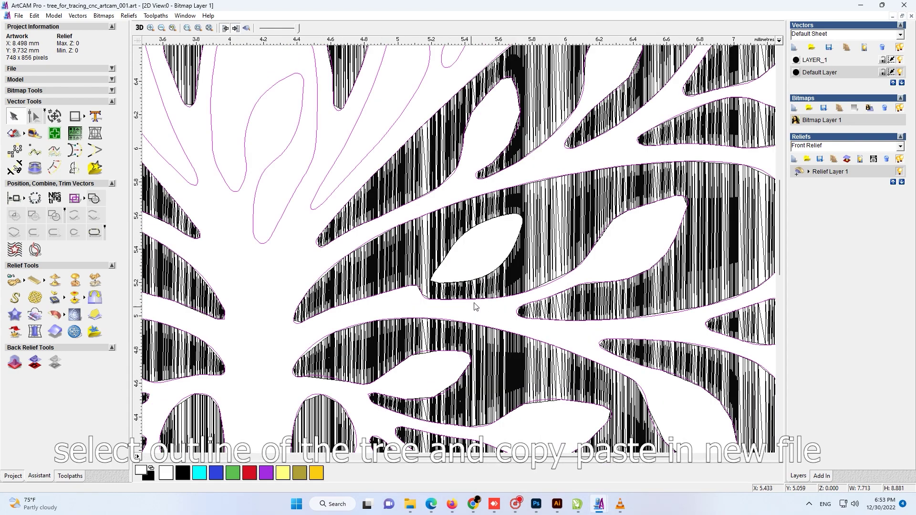
pyautogui.scroll(-2, 491, 271)
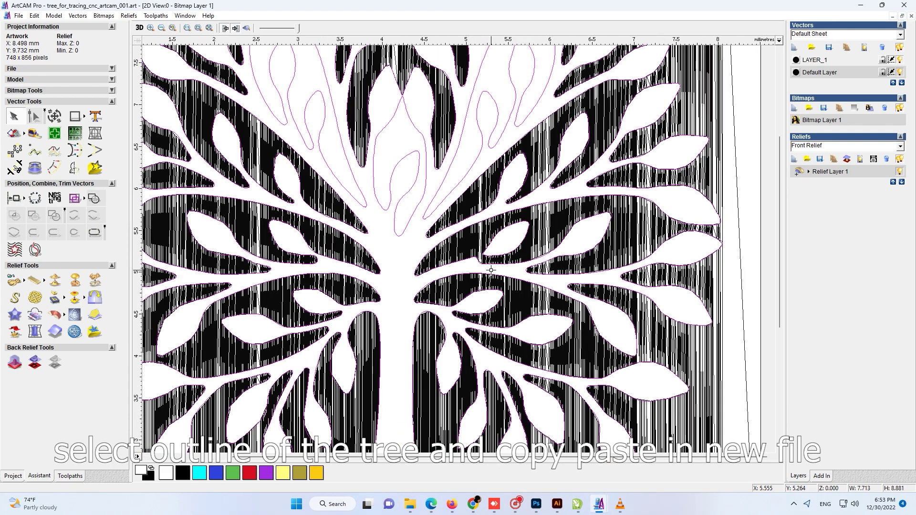
pyautogui.moveTo(598, 504)
pyautogui.click(630, 444)
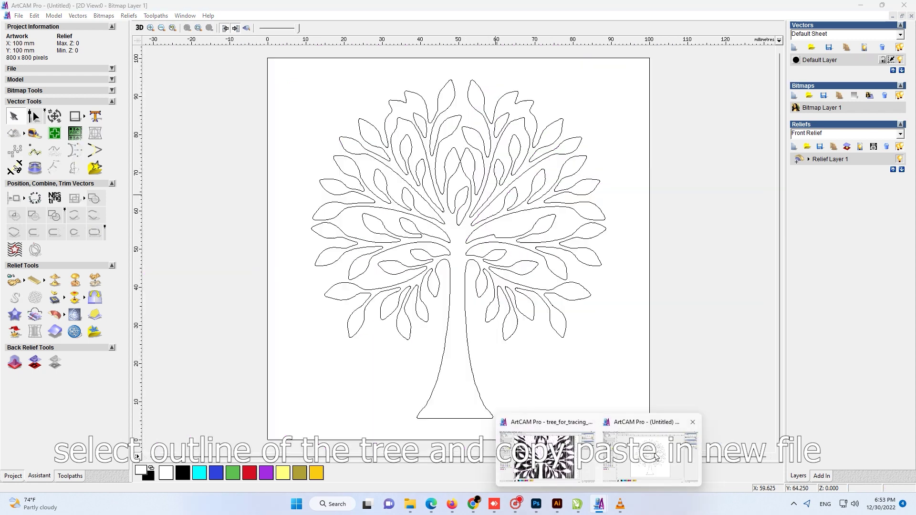
# Step: Replace the oversized outline with a freshly pasted, centred tree scaled to 1000%
pyautogui.hotkey('ctrl', 'a')
pyautogui.press('Delete')
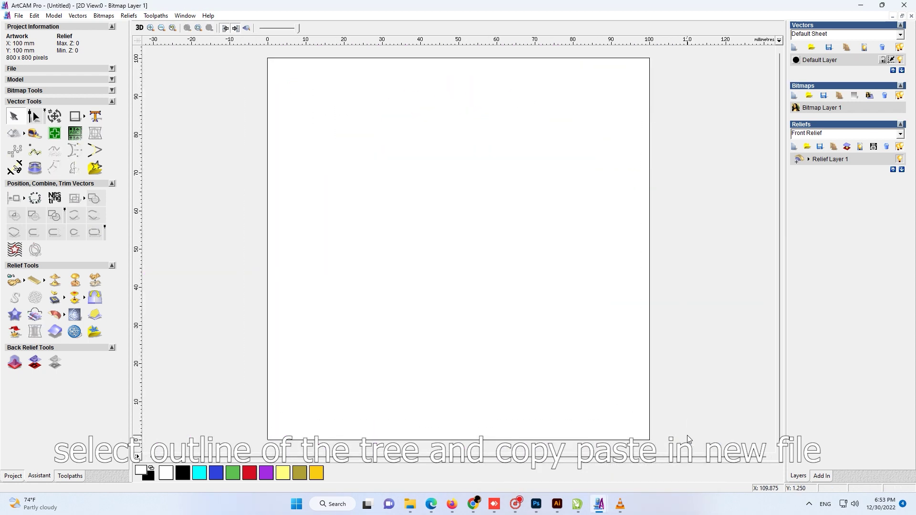
pyautogui.hotkey('ctrl', 'v')
pyautogui.press('F9')
pyautogui.hotkey('ctrl', 't')
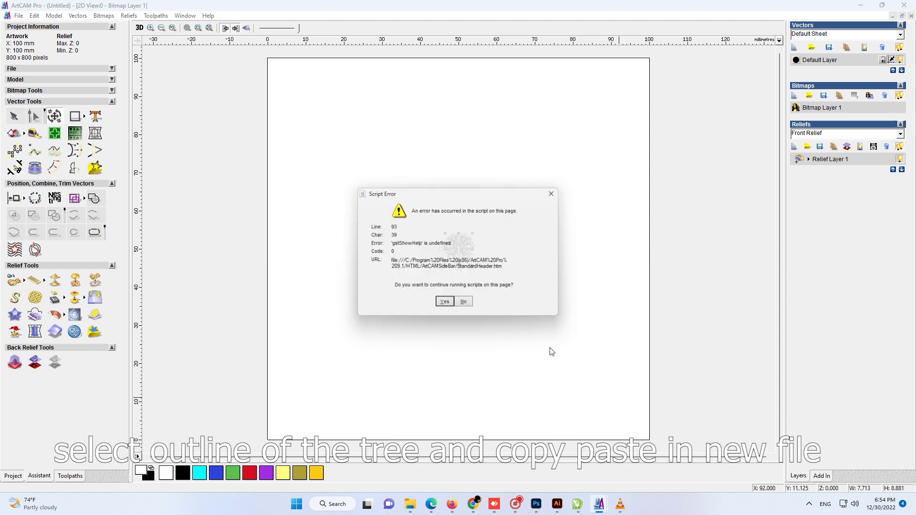
pyautogui.press('Return')
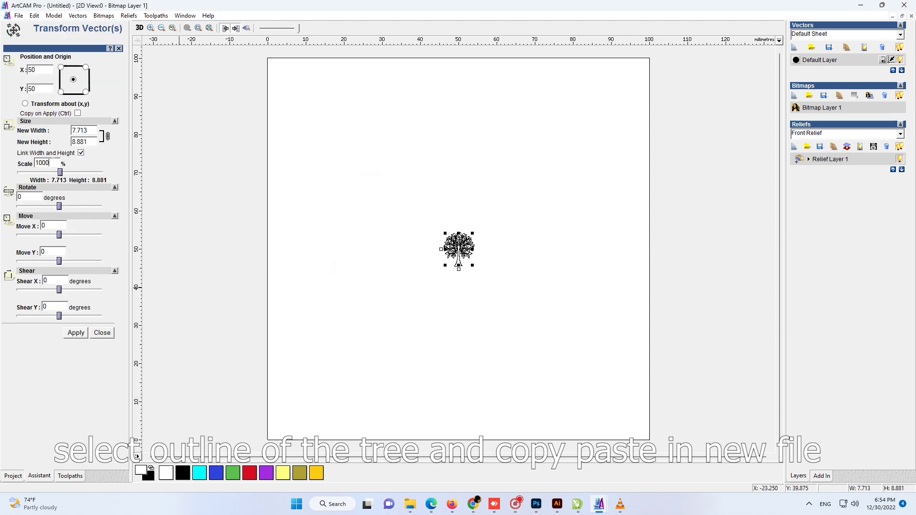
pyautogui.click(76, 333)
pyautogui.press('Escape')
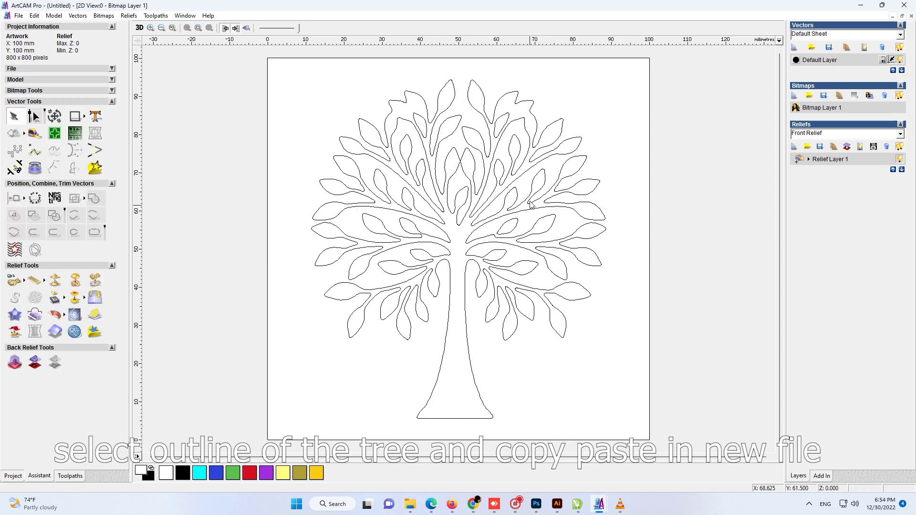
# Step: Delete the outline span just below the leaves near the tip
pyautogui.scroll(2, 496, 154)
pyautogui.scroll(-2, 400, 301)
pyautogui.scroll(2, 448, 181)
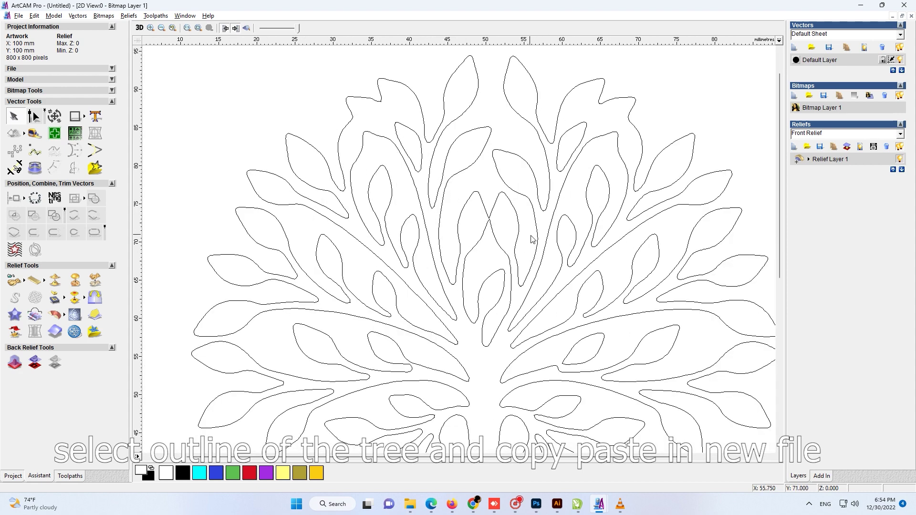
pyautogui.scroll(2, 494, 248)
pyautogui.click(452, 273)
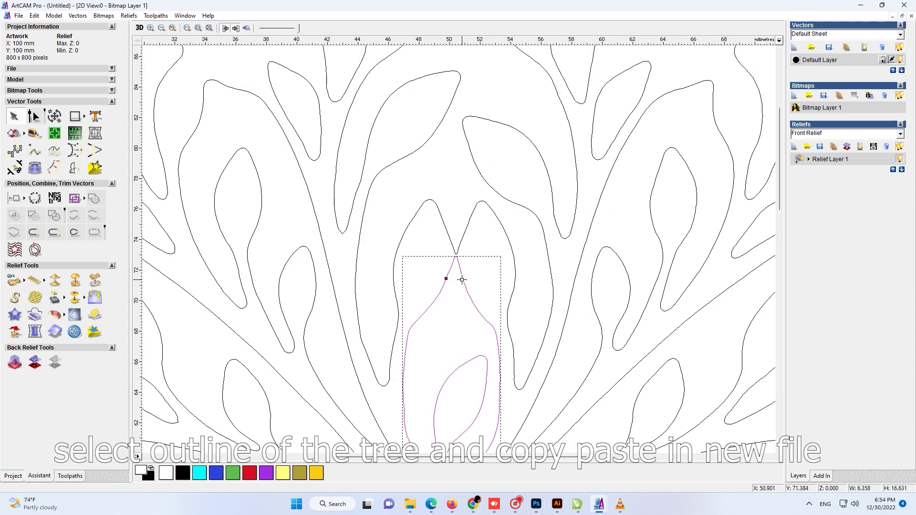
pyautogui.press('Delete')
# Step: Remove the merged V-shaped tip span and close the gap with a straight line
pyautogui.click(448, 236)
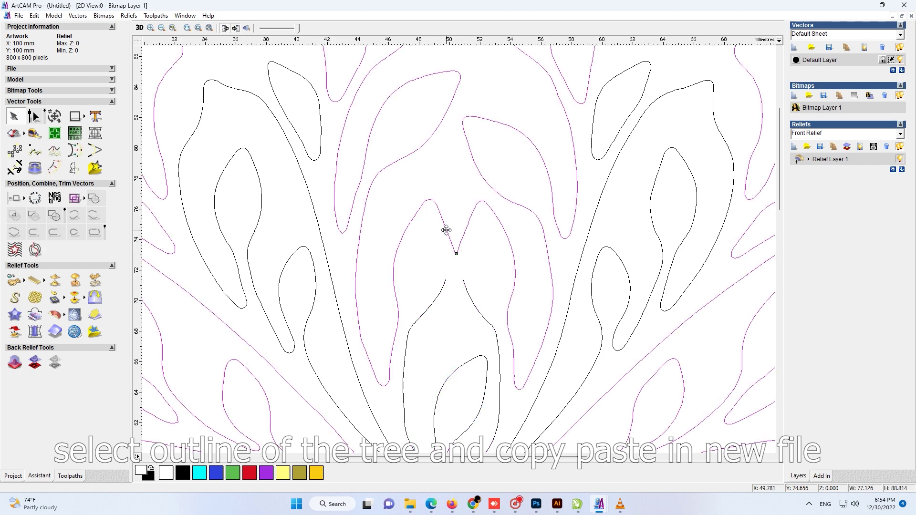
pyautogui.moveTo(406, 210); pyautogui.dragTo(505, 297)
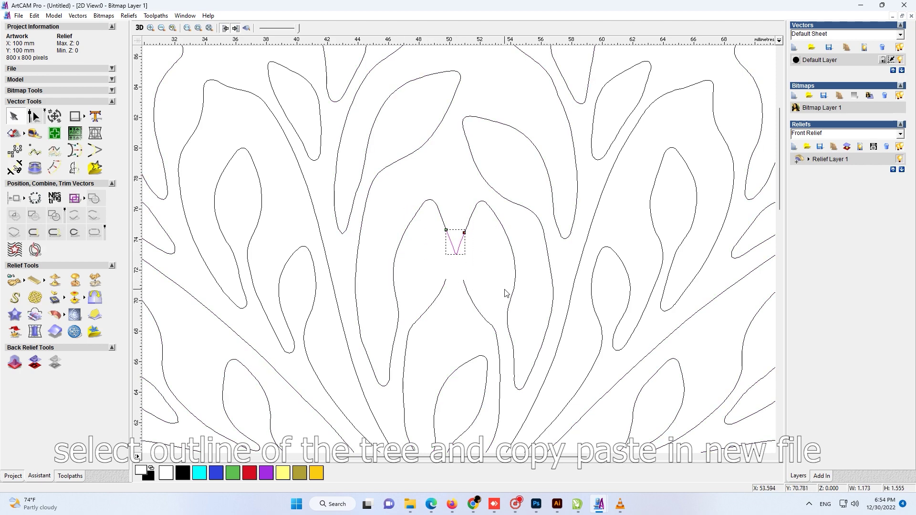
pyautogui.press('Delete')
pyautogui.click(470, 228)
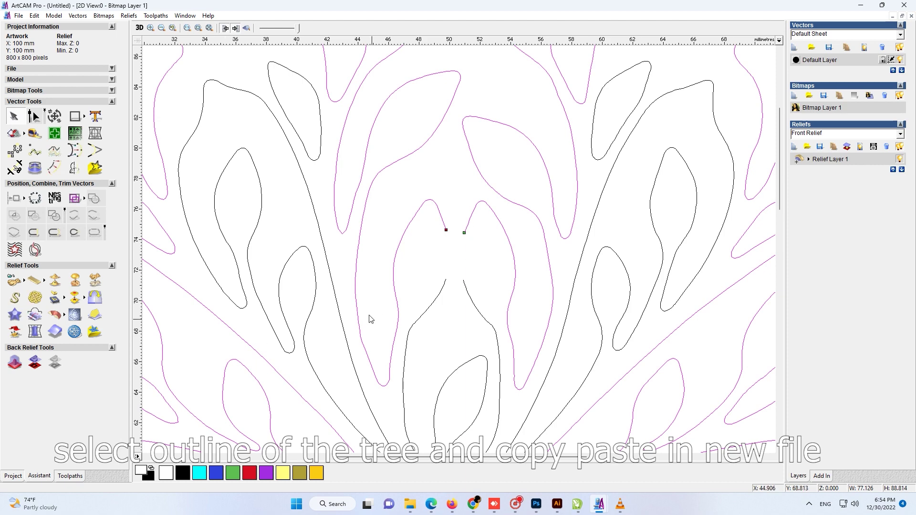
pyautogui.click(436, 302)
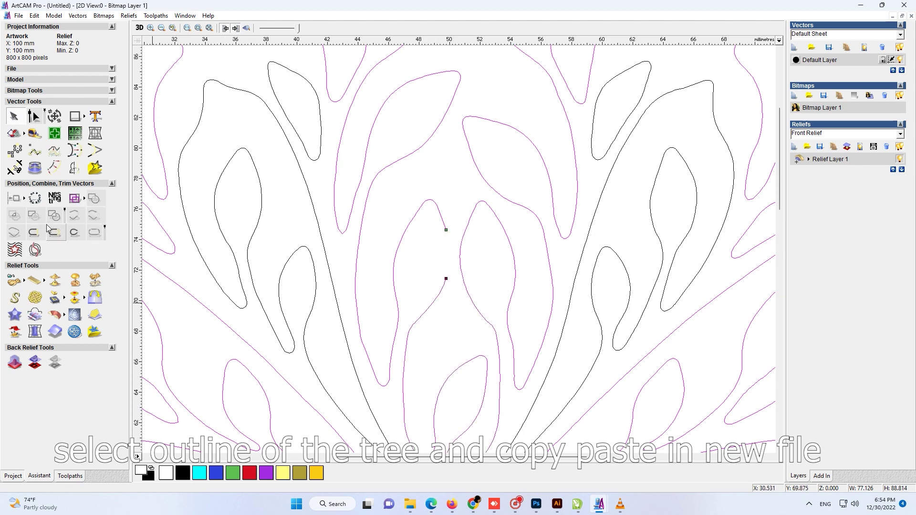
pyautogui.click(57, 235)
# Step: Cut the small bump out of the branch outline between two marked points
pyautogui.scroll(-1, 480, 216)
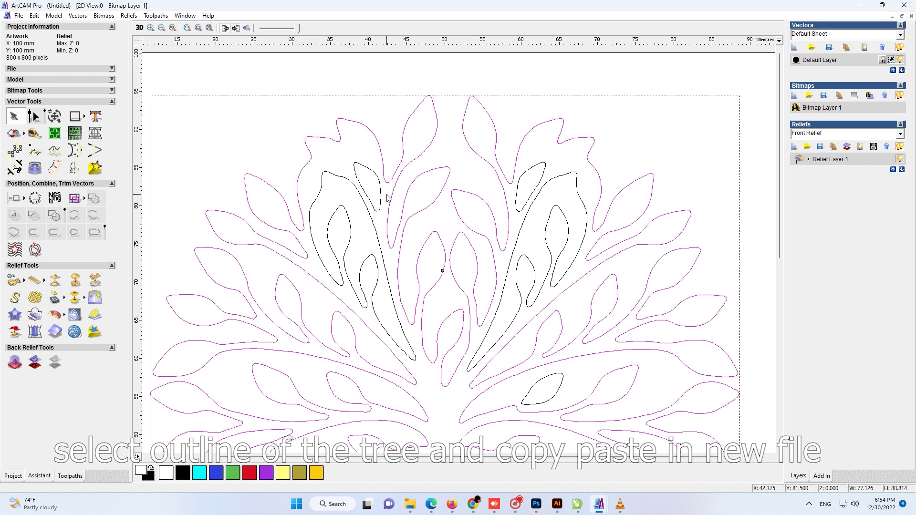
pyautogui.scroll(-1, 387, 198)
pyautogui.scroll(1, 445, 164)
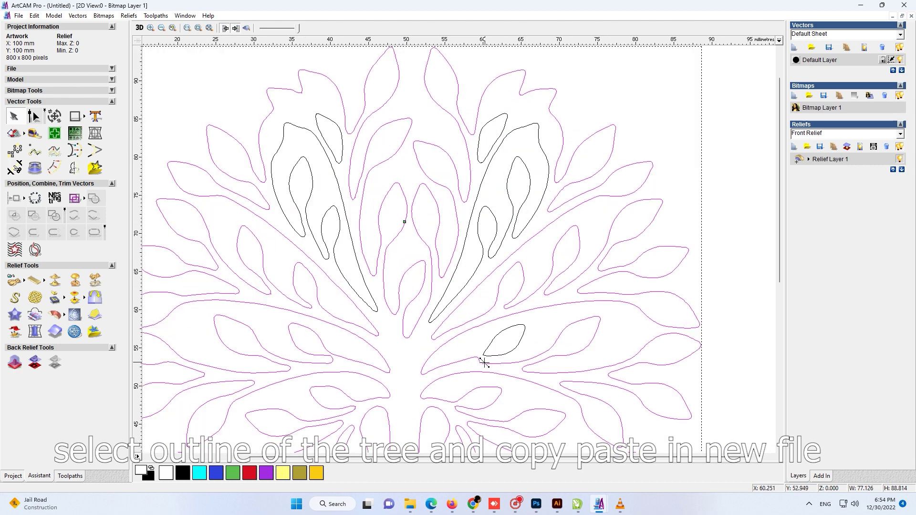
pyautogui.scroll(1, 485, 363)
pyautogui.scroll(1, 446, 239)
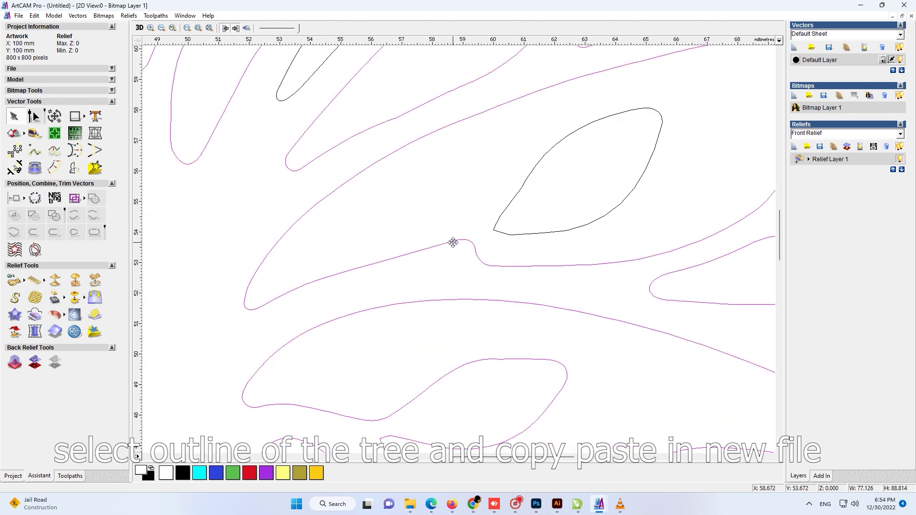
pyautogui.click(446, 242)
pyautogui.click(447, 242)
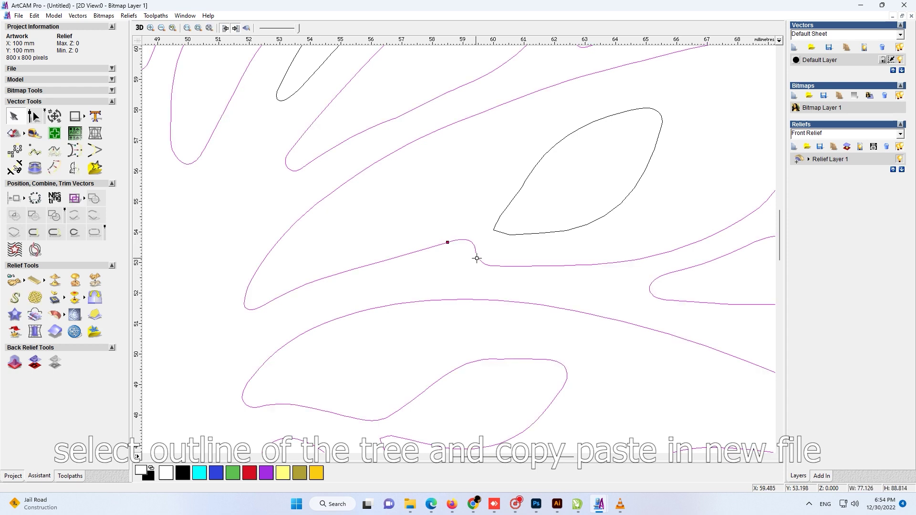
pyautogui.click(482, 264)
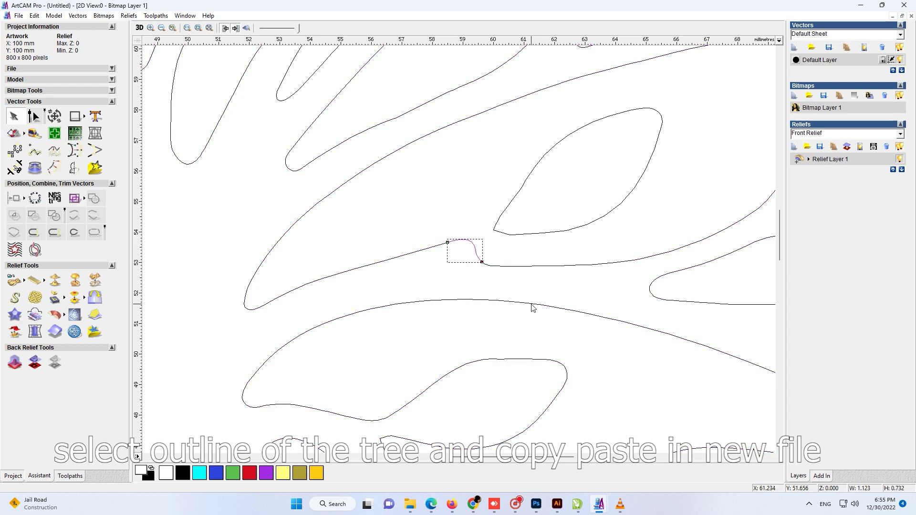
pyautogui.press('Delete')
pyautogui.click(497, 221)
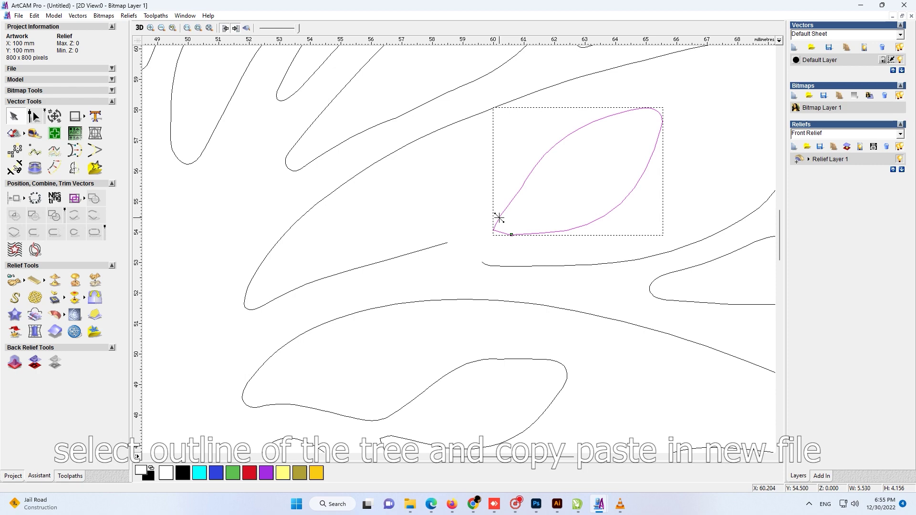
# Step: Delete the short leaf-tip span and the surplus nodes crowded along the branch
pyautogui.click(498, 221)
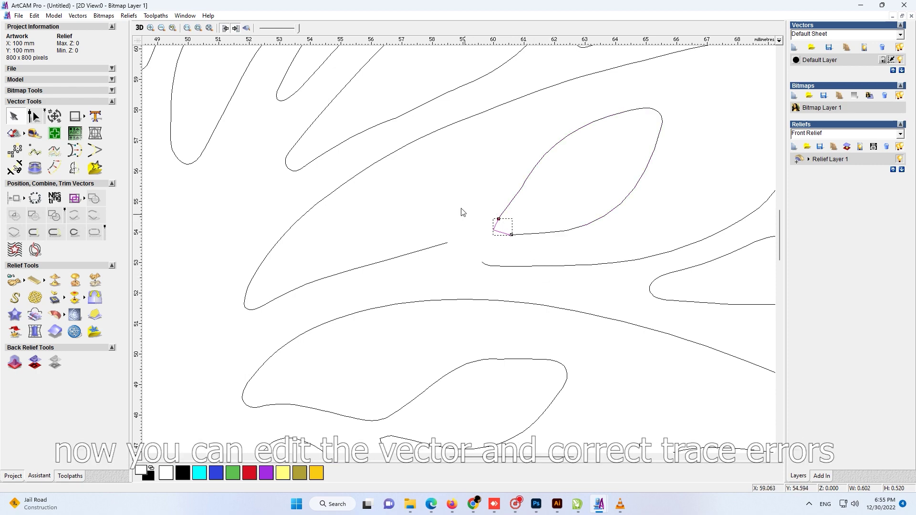
pyautogui.press('Delete')
pyautogui.click(482, 262)
pyautogui.doubleClick(482, 262)
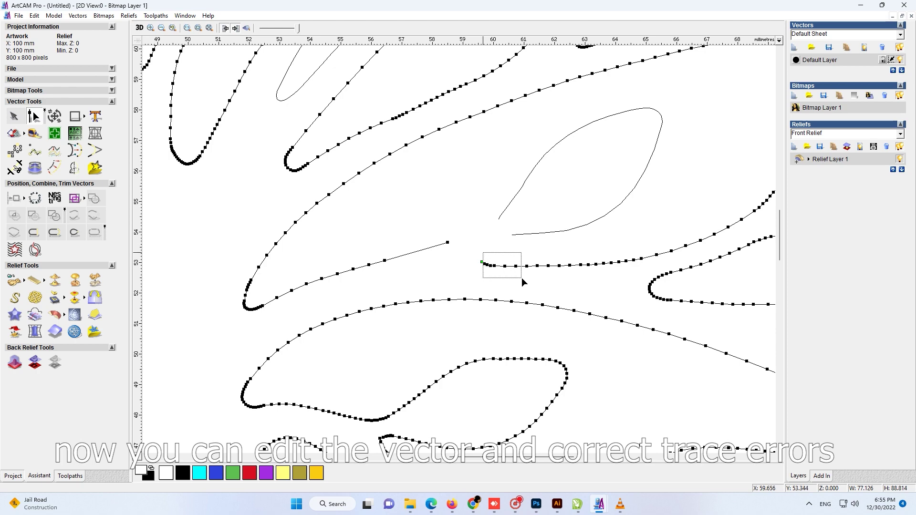
pyautogui.moveTo(522, 278); pyautogui.dragTo(532, 282)
pyautogui.press('Delete')
# Step: Close the open branch and leaf gaps with straight segments
pyautogui.press('n')
pyautogui.keyDown('shift'); pyautogui.click(510, 205); pyautogui.keyUp('shift')
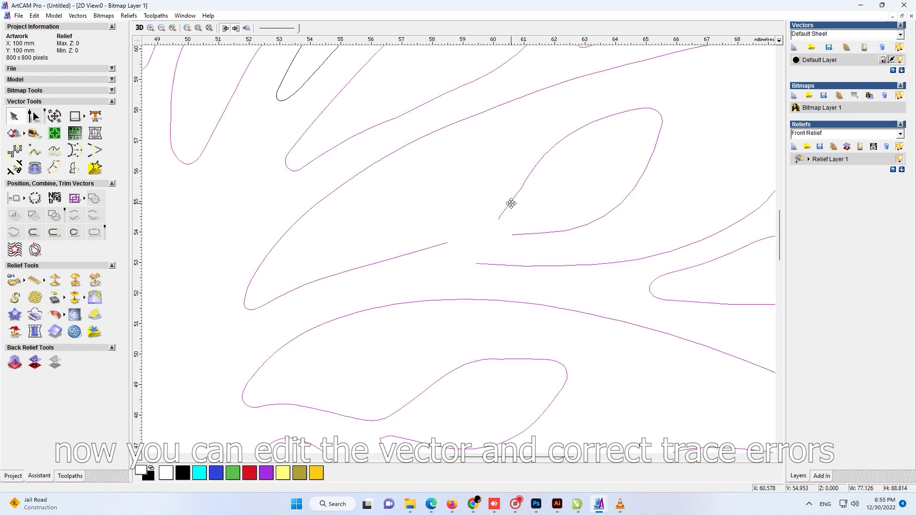
pyautogui.click(77, 216)
pyautogui.click(70, 221)
# Step: Inspect the corrected tree outline up close and deselect all vectors
pyautogui.scroll(-3, 499, 235)
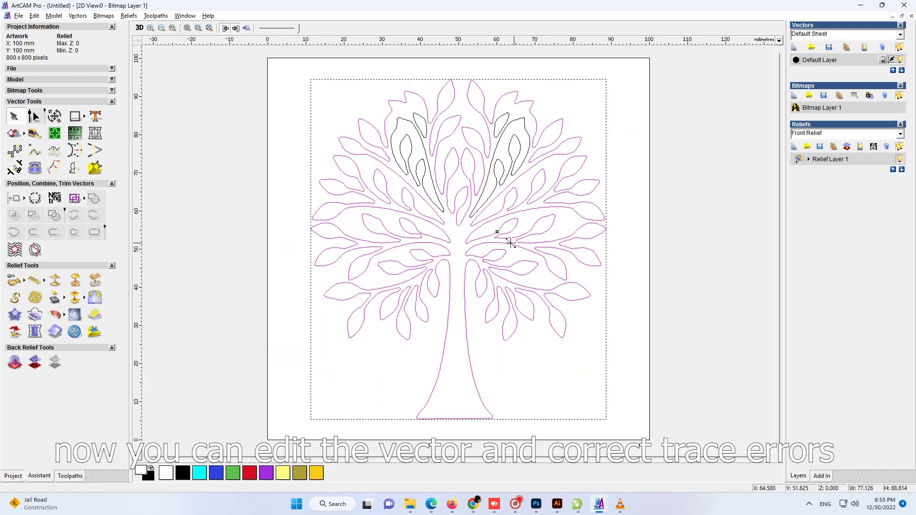
pyautogui.scroll(5, 343, 253)
pyautogui.scroll(2, 482, 258)
pyautogui.scroll(-4, 458, 257)
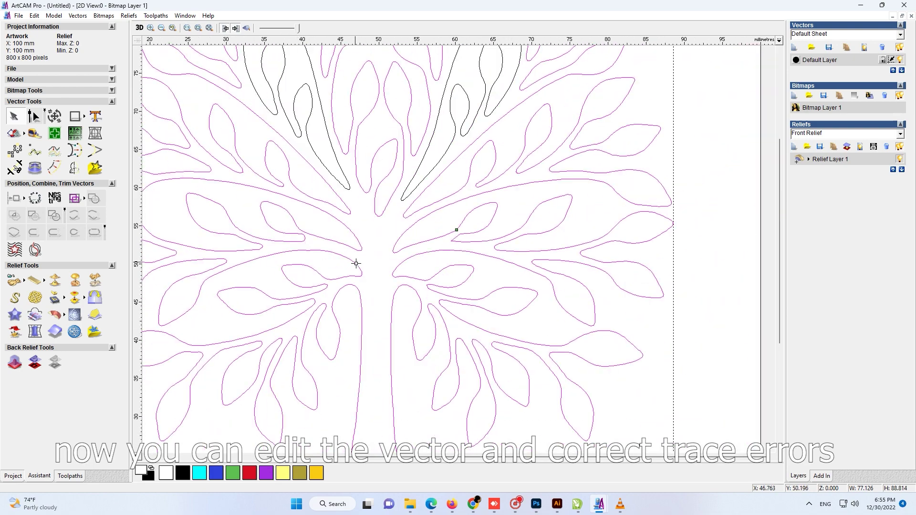
pyautogui.scroll(-3, 350, 271)
pyautogui.scroll(3, 474, 223)
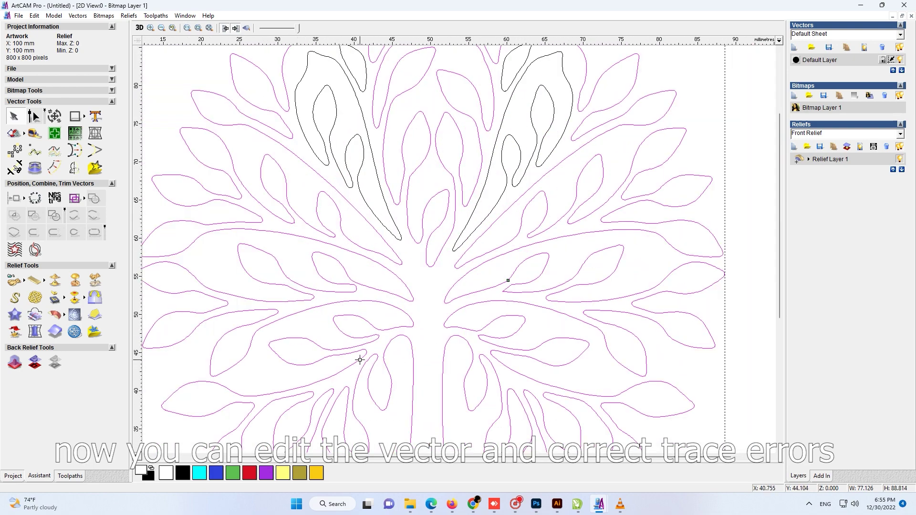
pyautogui.scroll(2, 342, 373)
pyautogui.scroll(-4, 495, 230)
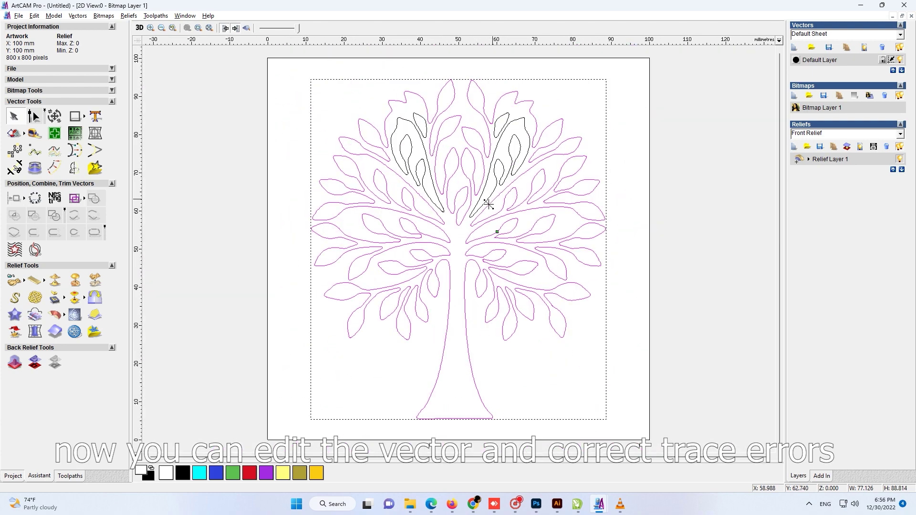
pyautogui.scroll(3, 425, 123)
pyautogui.scroll(-3, 400, 296)
pyautogui.scroll(2, 642, 241)
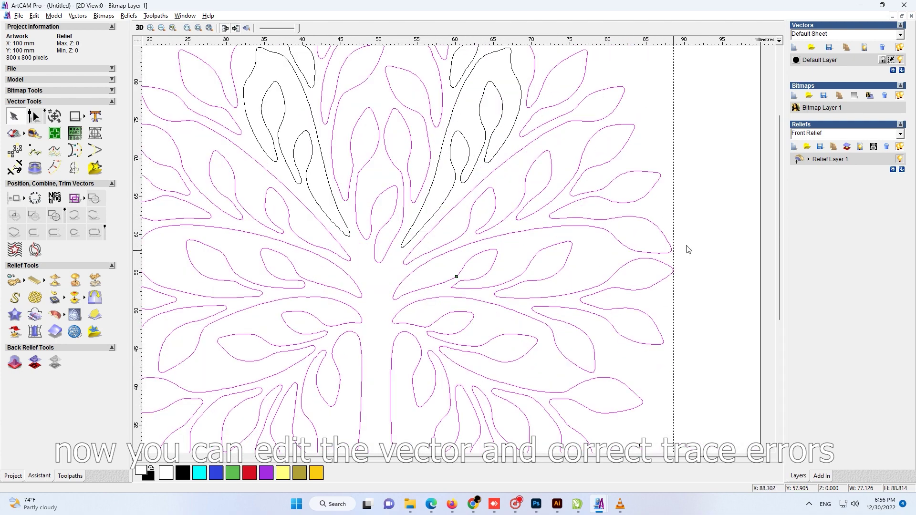
pyautogui.scroll(2, 525, 251)
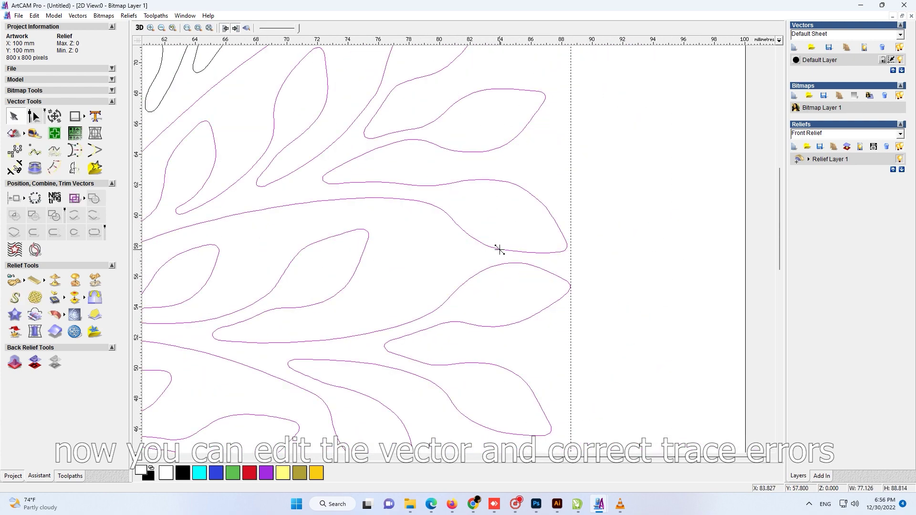
pyautogui.click(581, 269)
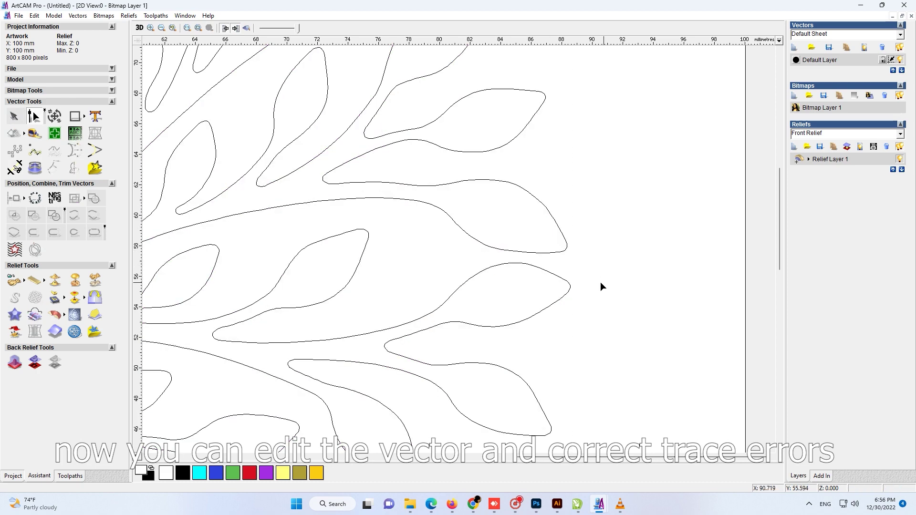
pyautogui.scroll(-3, 601, 282)
pyautogui.scroll(2, 413, 127)
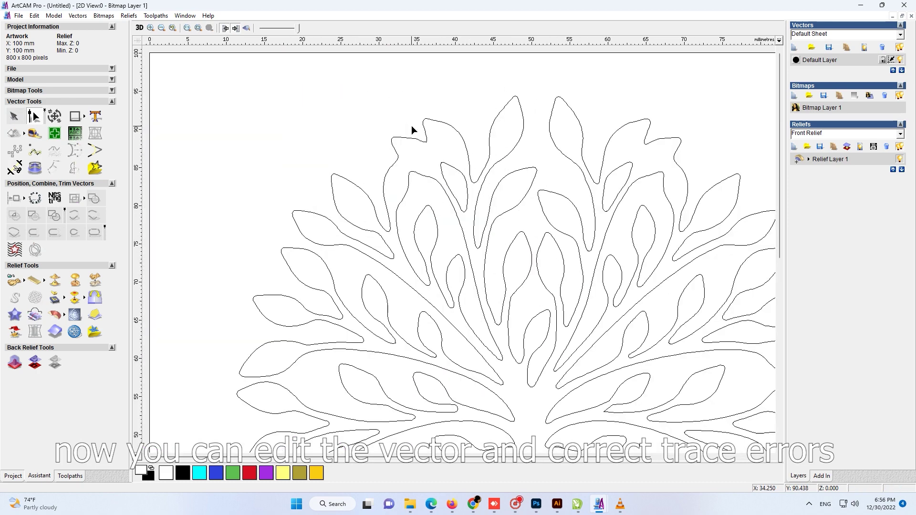
pyautogui.scroll(-2, 408, 133)
# Step: Draw a small rectangle across the first leaf gap and trim the stray notch piece
pyautogui.click(75, 116)
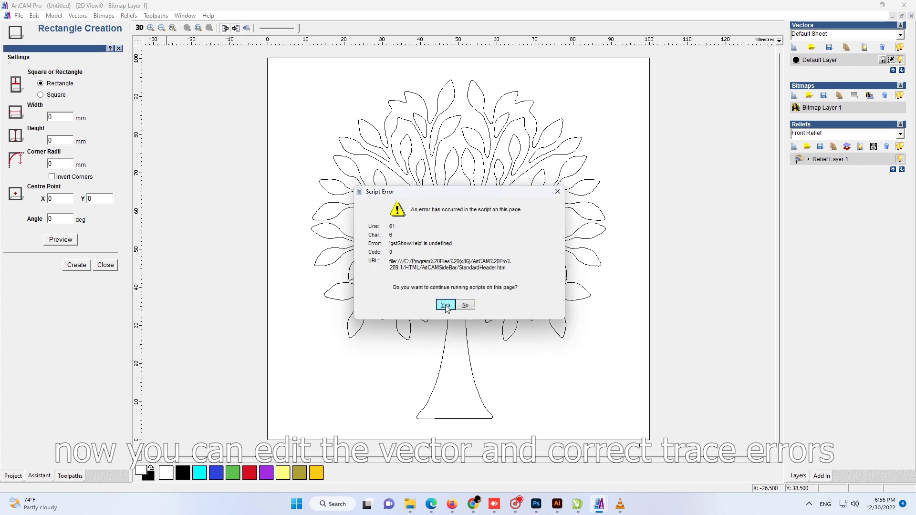
pyautogui.click(448, 303)
pyautogui.scroll(2, 324, 224)
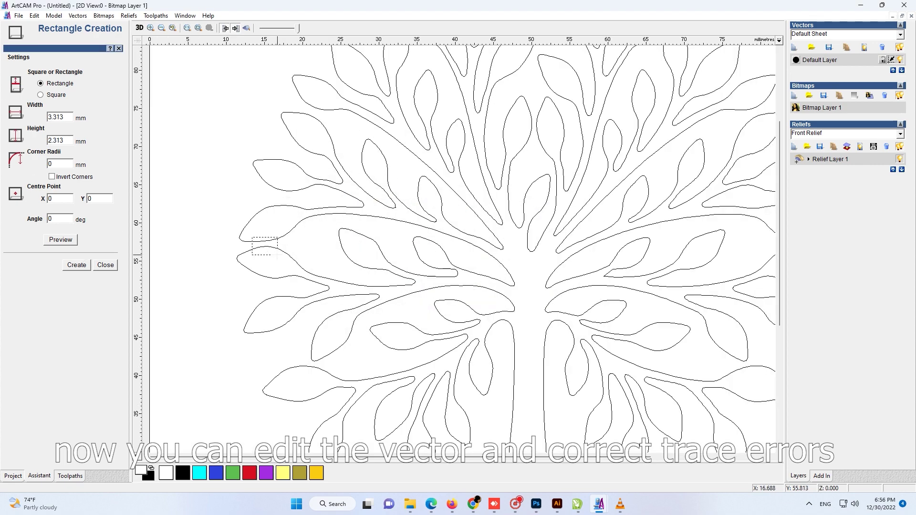
pyautogui.click(77, 265)
pyautogui.scroll(2, 372, 236)
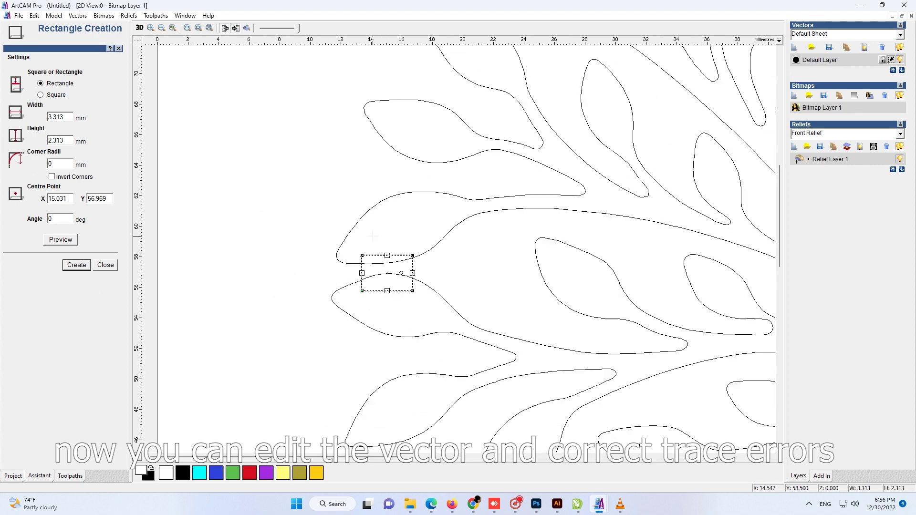
pyautogui.click(104, 266)
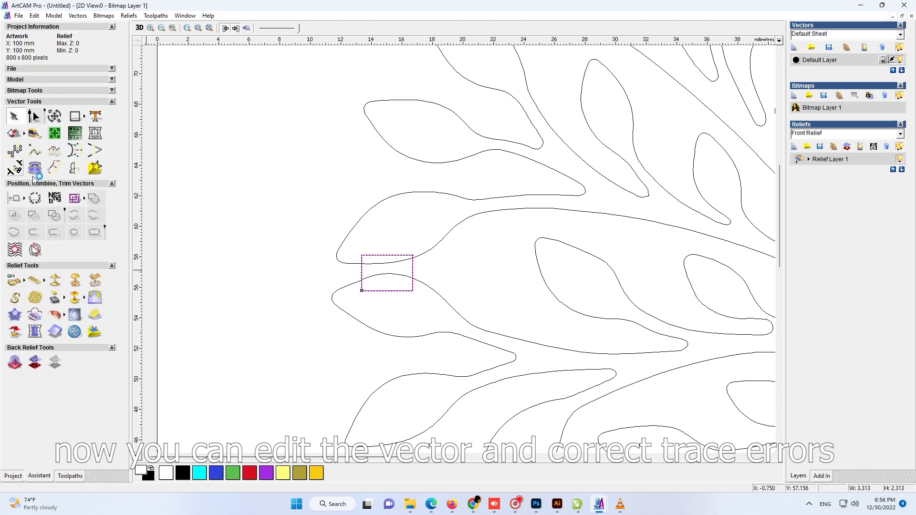
pyautogui.click(29, 248)
pyautogui.click(389, 293)
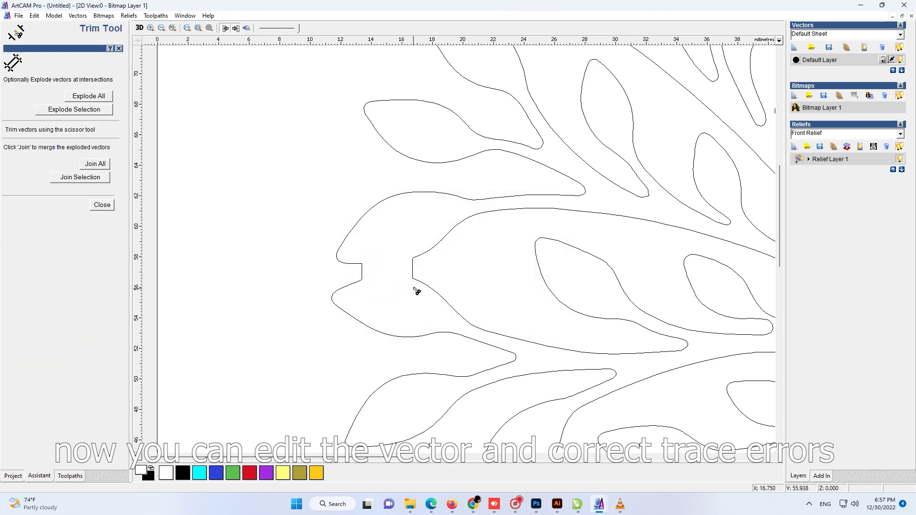
pyautogui.scroll(-4, 409, 293)
pyautogui.click(102, 205)
# Step: Draw a second rectangle bridging the two leaf tips and trim its overlapping segments
pyautogui.click(78, 119)
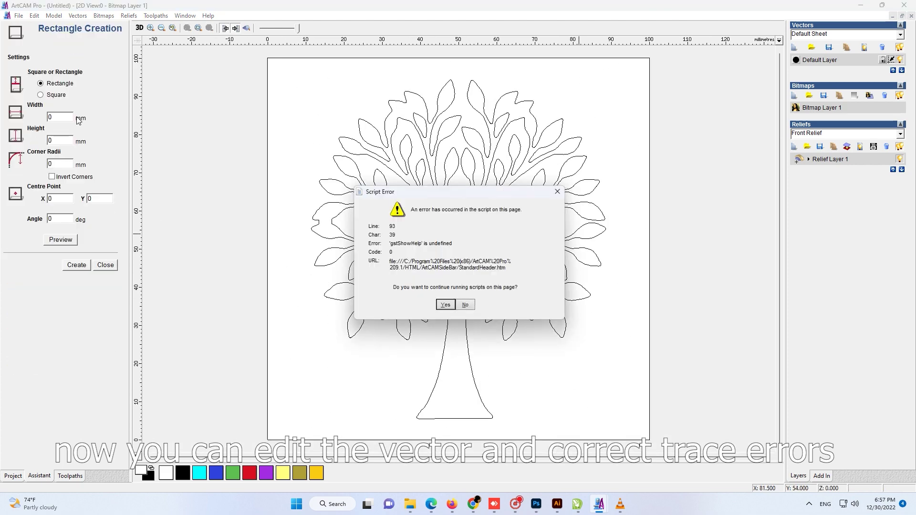
pyautogui.click(466, 304)
pyautogui.click(82, 270)
pyautogui.scroll(4, 593, 224)
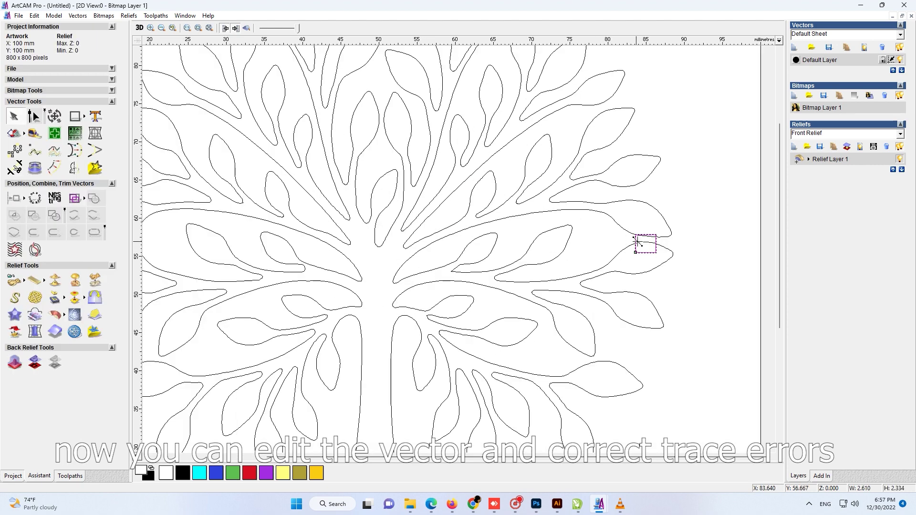
pyautogui.moveTo(466, 267); pyautogui.dragTo(460, 262)
pyautogui.click(15, 167)
pyautogui.click(448, 309)
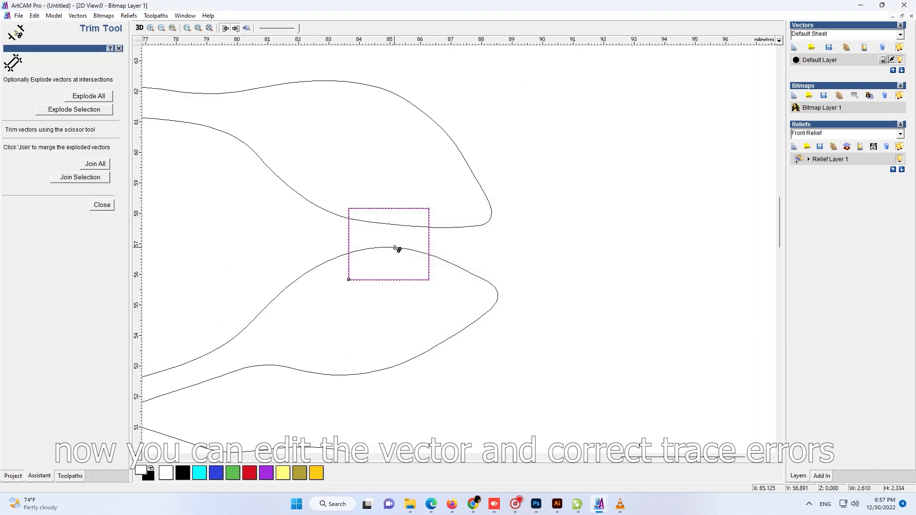
pyautogui.click(397, 225)
pyautogui.scroll(-3, 389, 284)
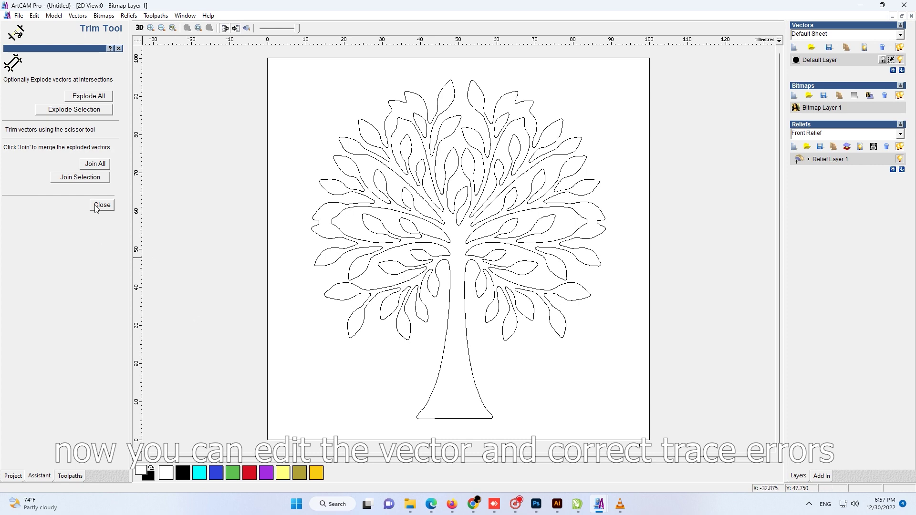
pyautogui.click(102, 205)
# Step: Draw a short polyline from the open left leaf tip to the branch below
pyautogui.click(12, 117)
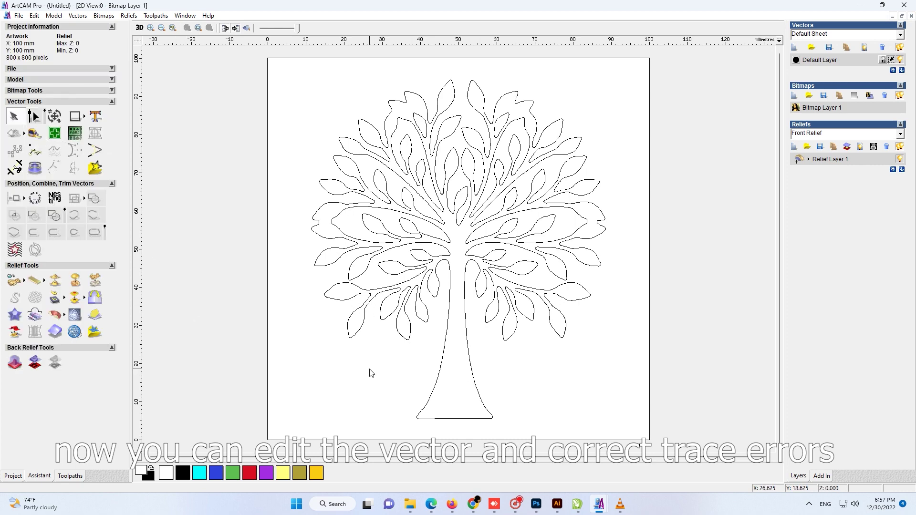
pyautogui.click(113, 90)
pyautogui.click(85, 117)
pyautogui.scroll(4, 394, 186)
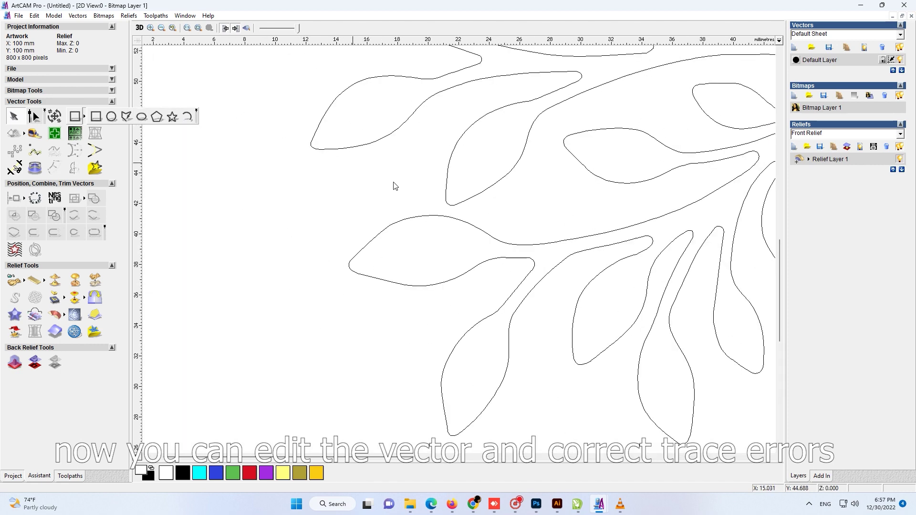
pyautogui.click(126, 117)
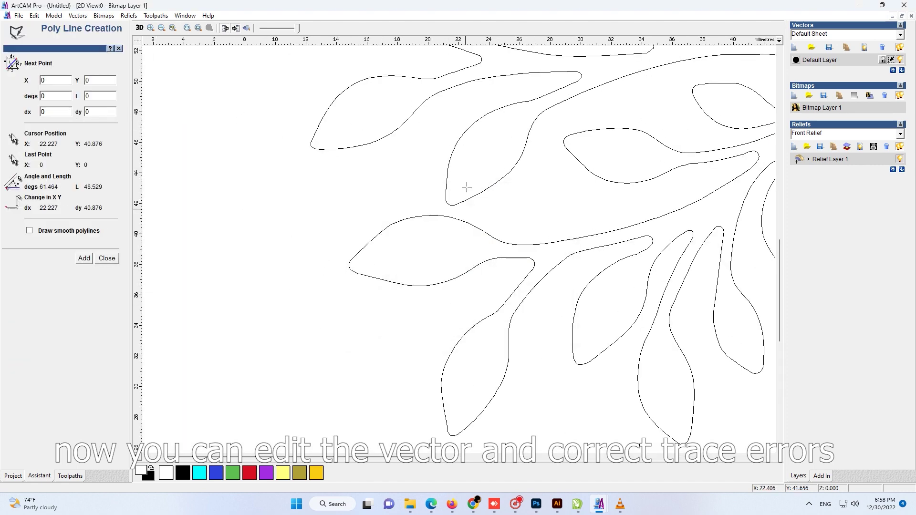
pyautogui.click(443, 234)
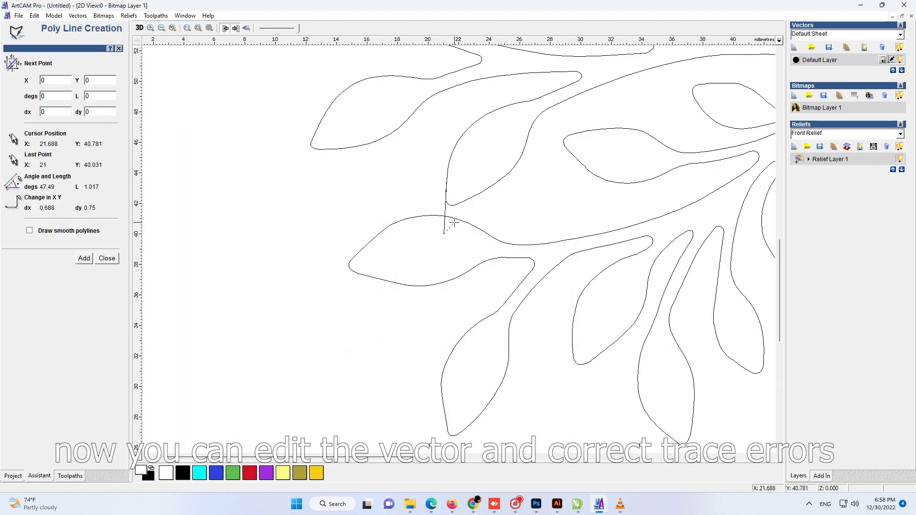
pyautogui.click(453, 225)
pyautogui.click(447, 177)
pyautogui.press('Escape')
# Step: Trim the overlapping leaf and duplicate segments, then select the whole tree outline
pyautogui.click(106, 258)
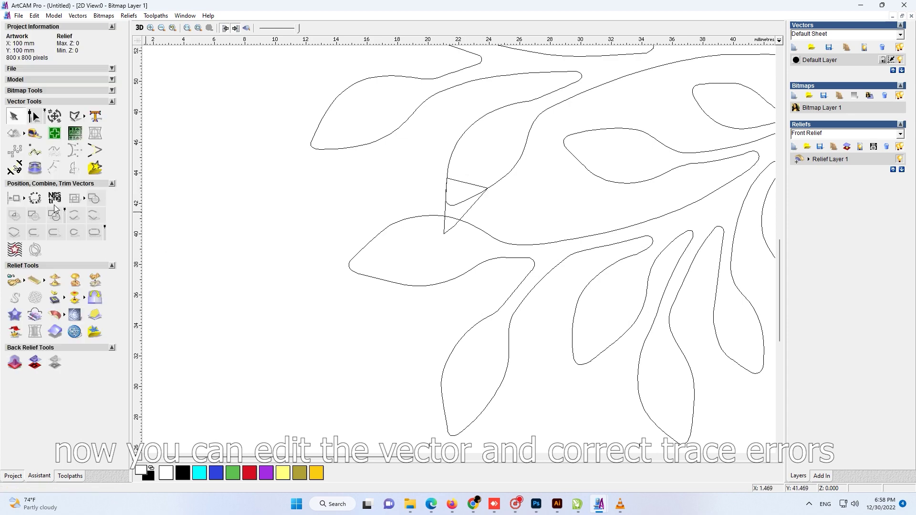
pyautogui.click(31, 258)
pyautogui.click(474, 301)
pyautogui.click(456, 223)
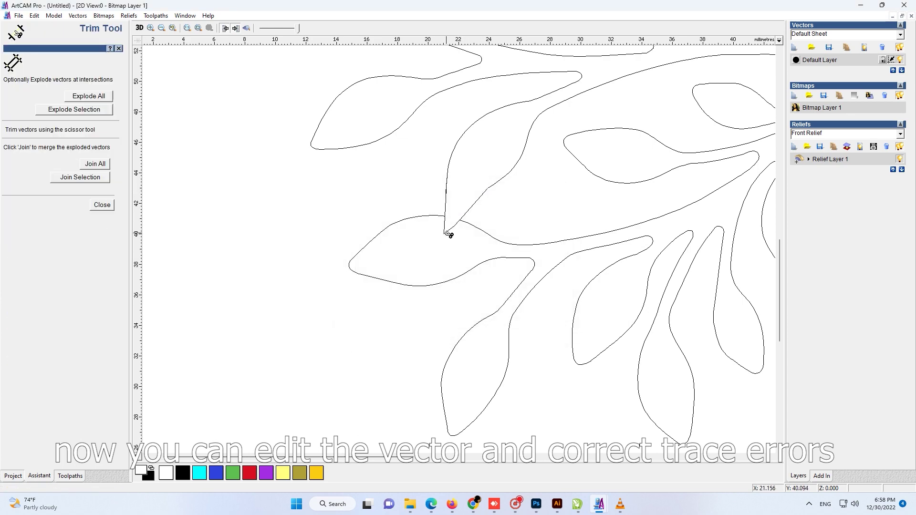
pyautogui.scroll(3, 449, 234)
pyautogui.scroll(1, 456, 199)
pyautogui.click(456, 199)
pyautogui.scroll(2, 415, 230)
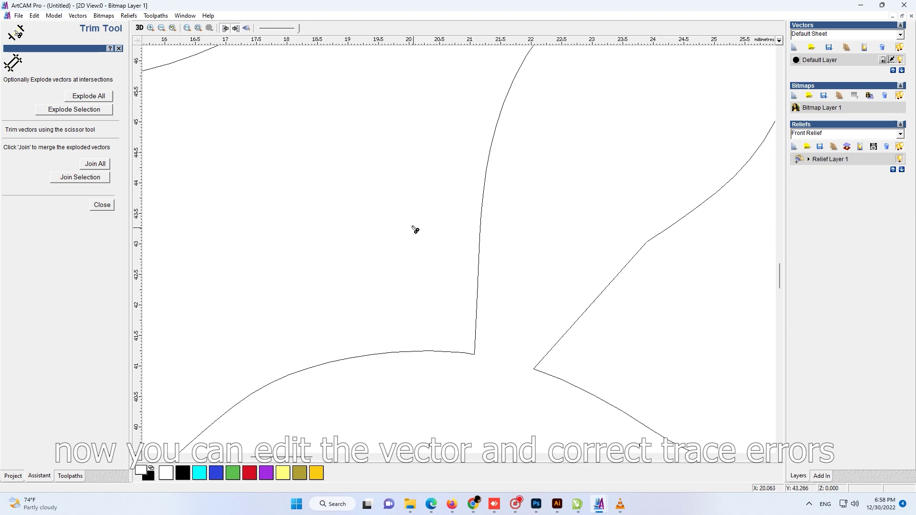
pyautogui.press('Escape')
pyautogui.scroll(-3, 415, 230)
pyautogui.click(358, 241)
# Step: Join the selected tree vectors using Join Vectors with coincident points
pyautogui.click(80, 15)
pyautogui.moveTo(98, 94)
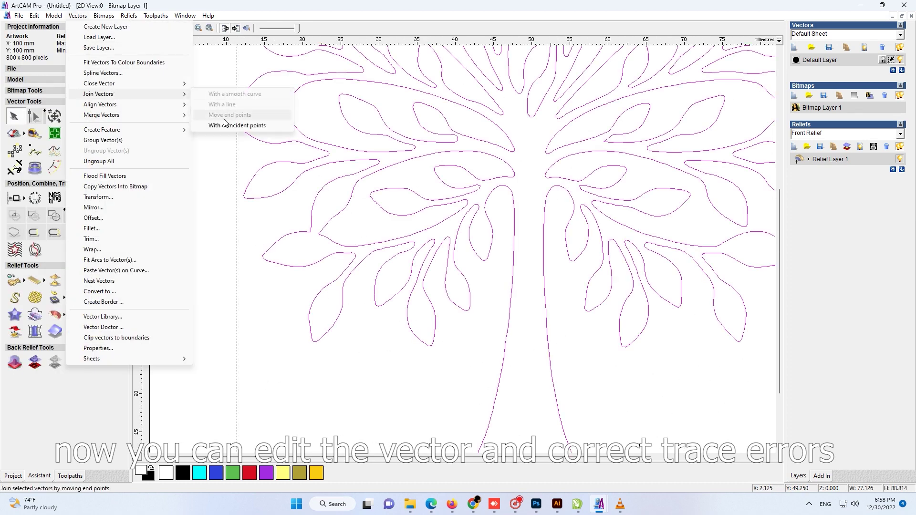
pyautogui.click(224, 123)
pyautogui.click(455, 305)
pyautogui.click(110, 146)
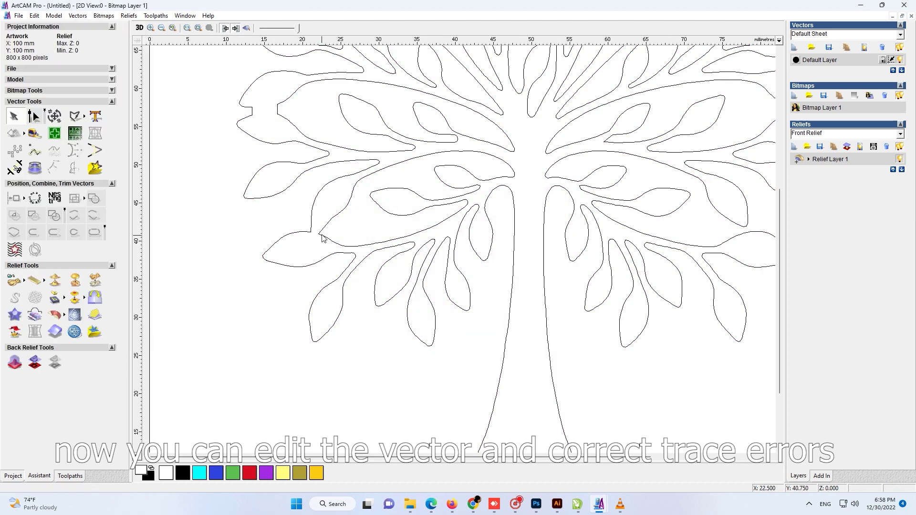
pyautogui.click(308, 224)
# Step: Mirror a left branch horizontally and move the copy right of the trunk
pyautogui.press('F3')
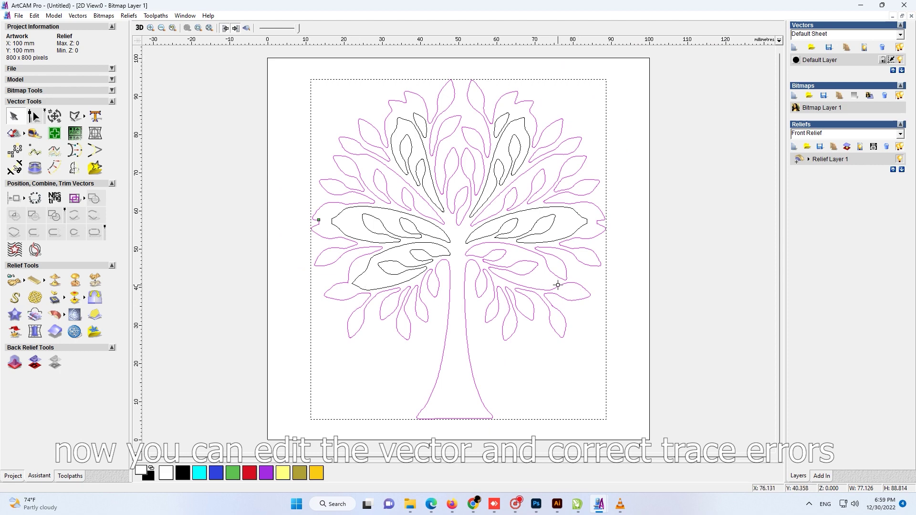
pyautogui.scroll(1, 558, 285)
pyautogui.click(194, 223)
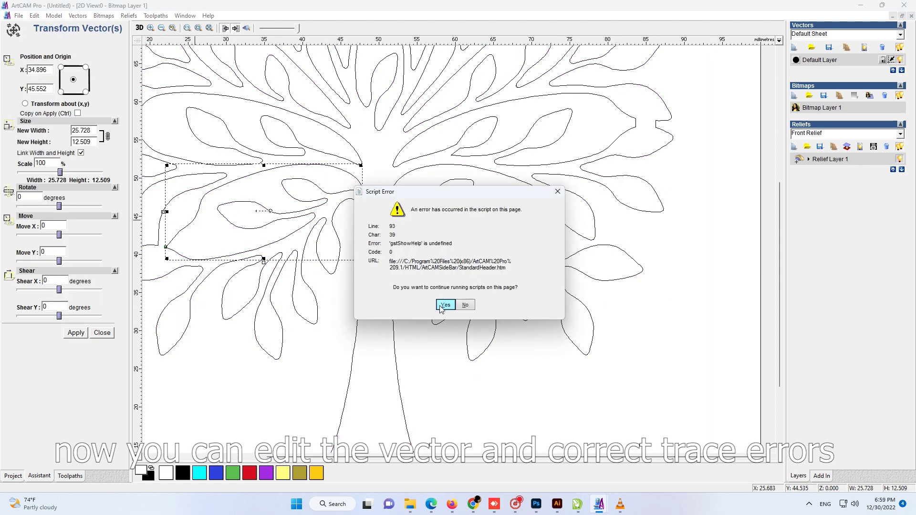
pyautogui.click(440, 306)
pyautogui.click(75, 333)
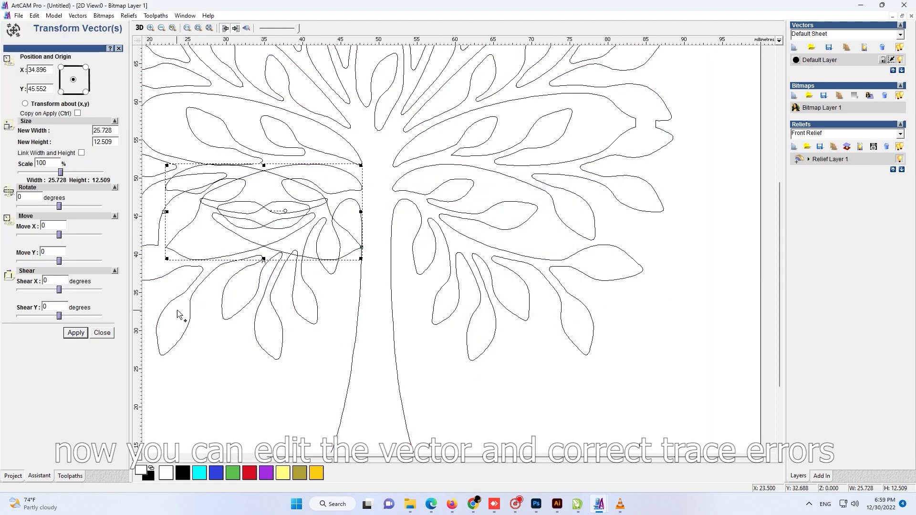
pyautogui.click(103, 332)
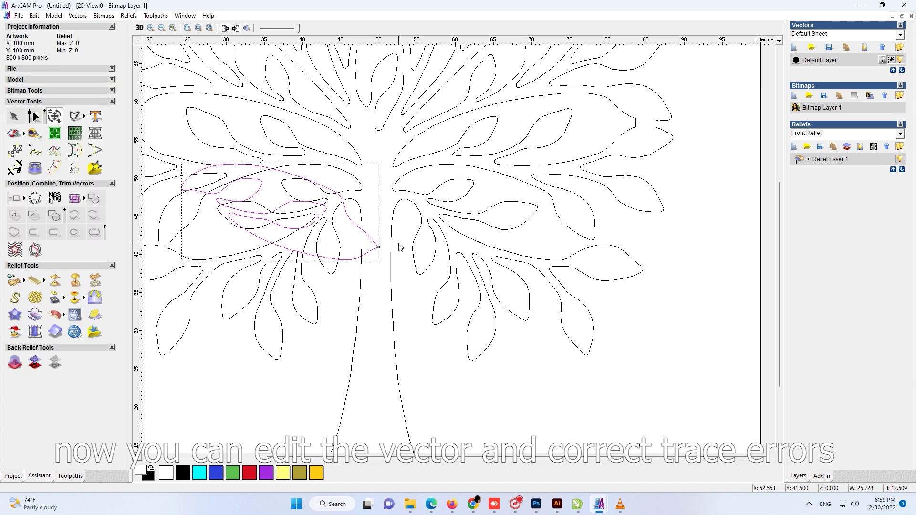
pyautogui.scroll(-1, 399, 246)
pyautogui.moveTo(399, 245)
pyautogui.mouseDown()
pyautogui.moveTo(501, 265)
pyautogui.moveTo(548, 241)
pyautogui.mouseUp()
pyautogui.scroll(5, 501, 264)
# Step: Delete the stray small arc, reselect the traced outline, and save the model
pyautogui.click(549, 237)
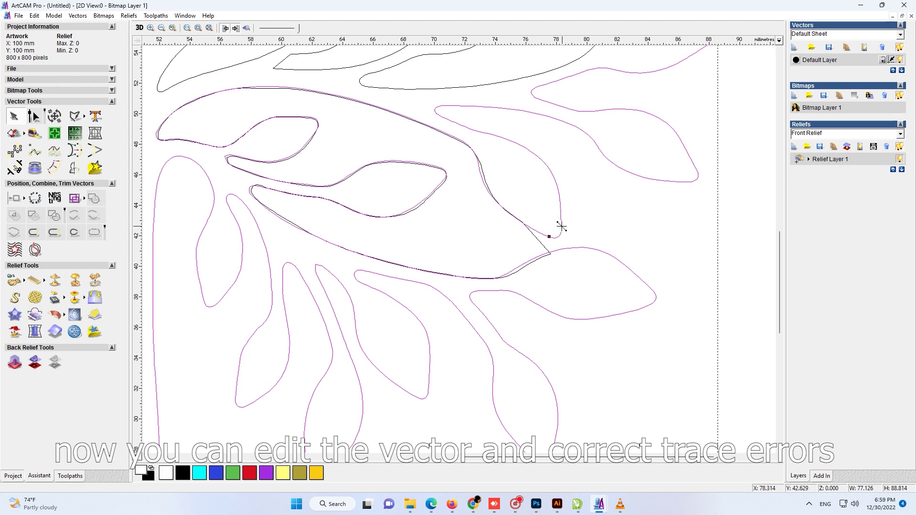
pyautogui.click(561, 228)
pyautogui.press('Escape')
pyautogui.click(542, 235)
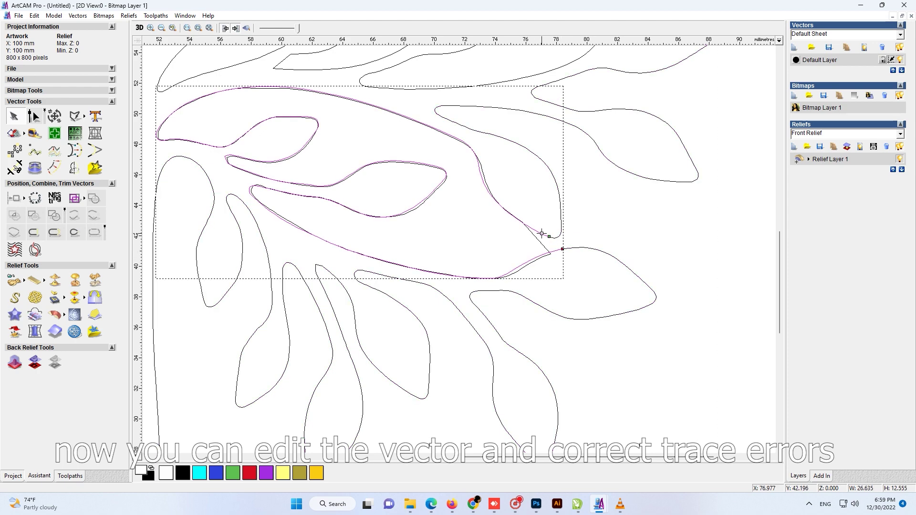
pyautogui.click(572, 225)
pyautogui.press('Delete')
pyautogui.click(566, 250)
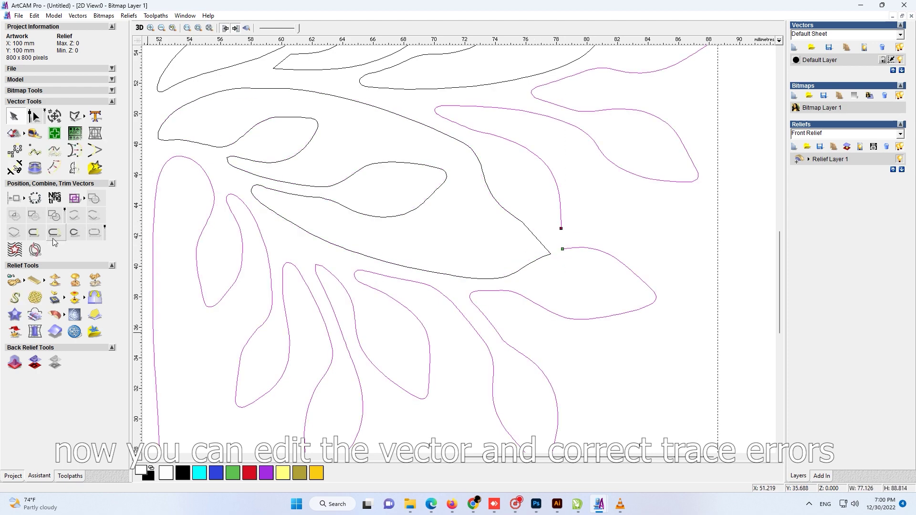
pyautogui.scroll(-3, 484, 265)
pyautogui.scroll(-3, 607, 296)
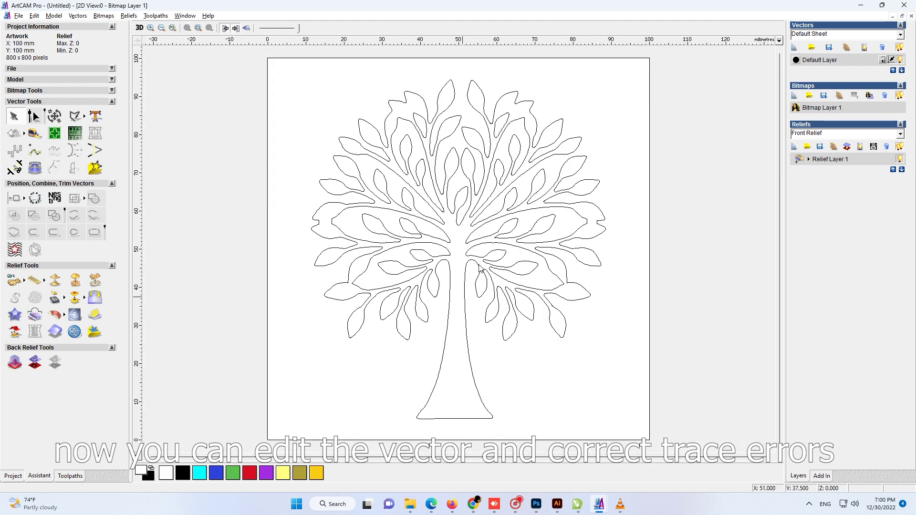
pyautogui.hotkey('ctrl', 's')
# Step: Close the save dialog and box-select all nodes of the tree outline
pyautogui.click(640, 388)
pyautogui.scroll(2, 432, 389)
pyautogui.scroll(-2, 360, 385)
pyautogui.click(448, 383)
pyautogui.press('n')
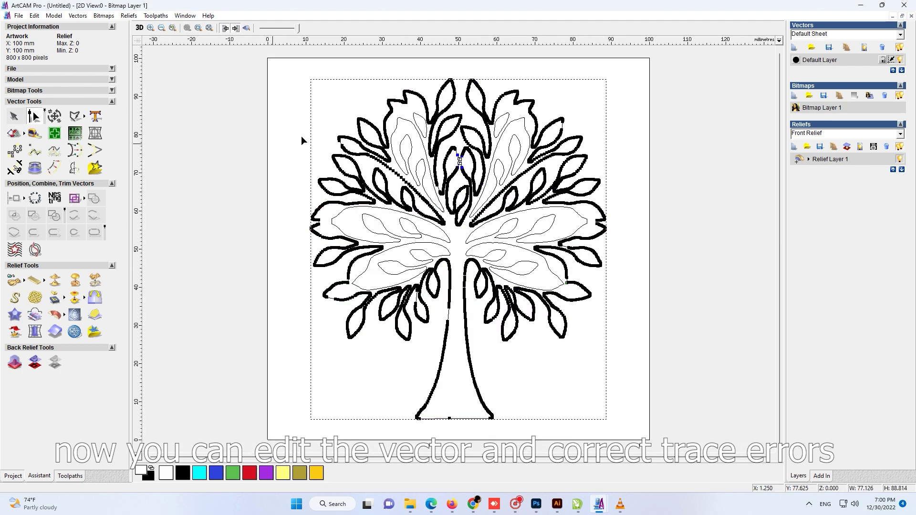
pyautogui.moveTo(241, 67); pyautogui.dragTo(679, 472)
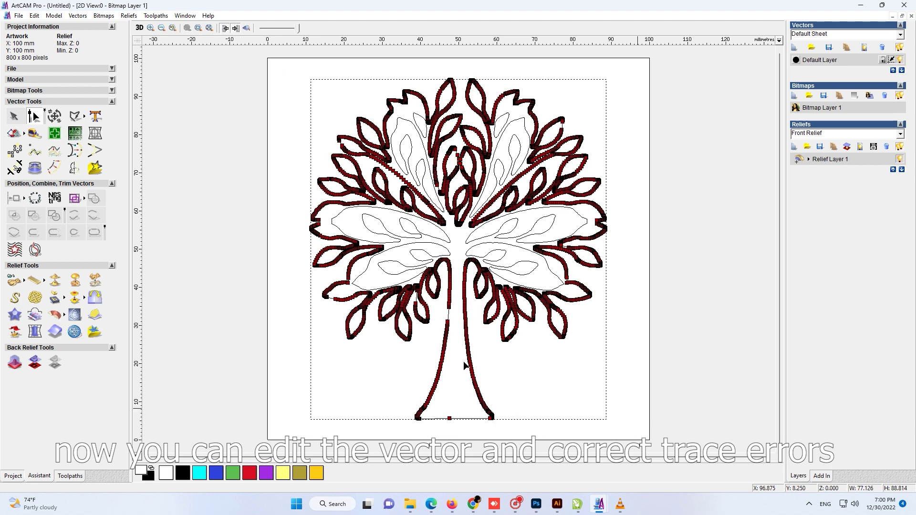
# Step: Check the left, right and top-right leaves are separate vectors, then clear the selection
pyautogui.click(387, 245)
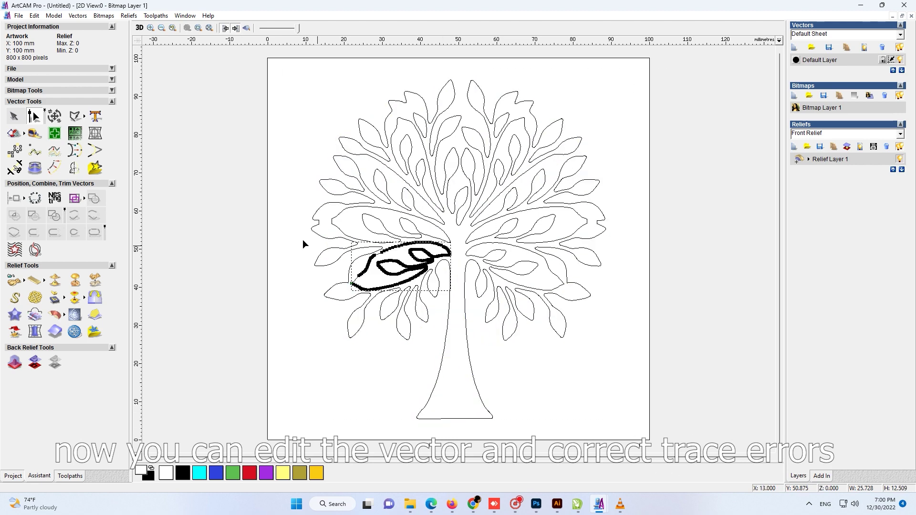
pyautogui.click(387, 240)
pyautogui.click(485, 250)
pyautogui.click(502, 229)
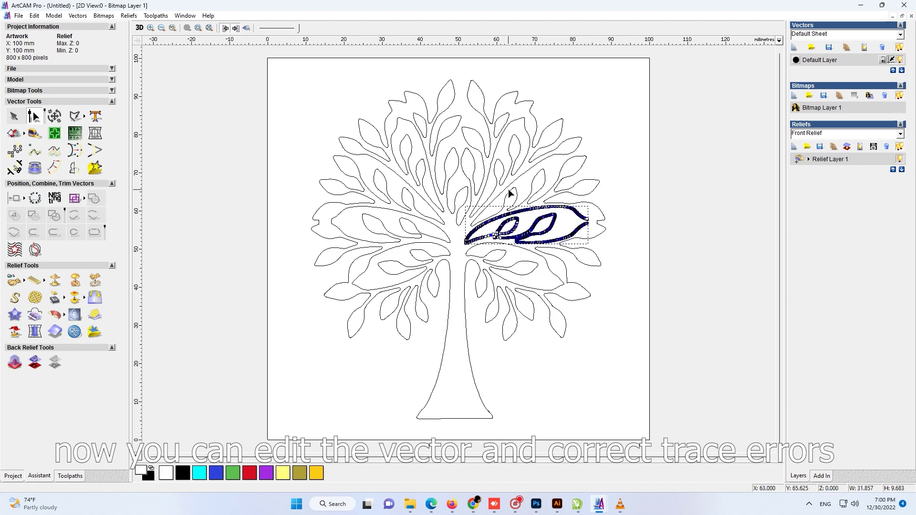
pyautogui.click(509, 190)
pyautogui.click(420, 152)
pyautogui.click(333, 94)
# Step: Reselect the whole tree and the upper leaves, then bring up the File menu
pyautogui.click(470, 368)
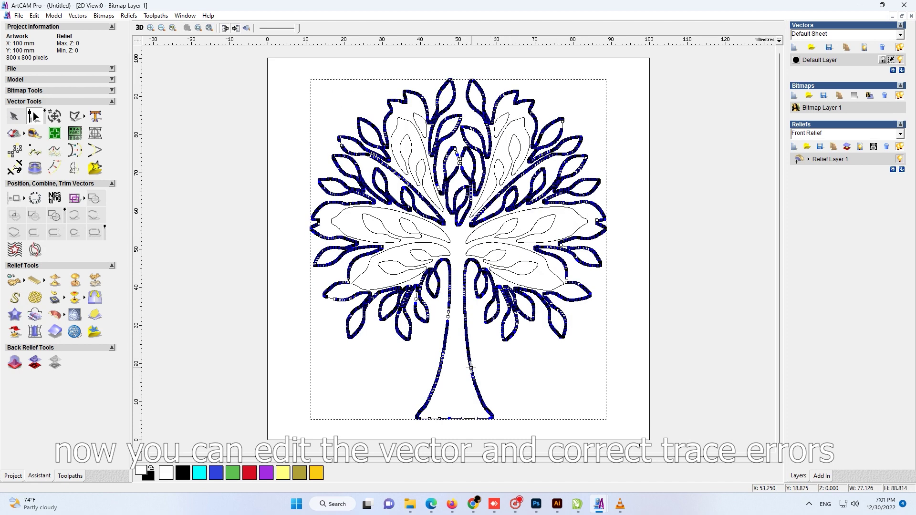
pyautogui.click(420, 128)
pyautogui.click(502, 121)
pyautogui.click(436, 273)
pyautogui.click(420, 123)
pyautogui.click(405, 255)
# Step: Open Save As and browse to the New Volume (D:) drive's folder list
pyautogui.hotkey('alt', 'f')
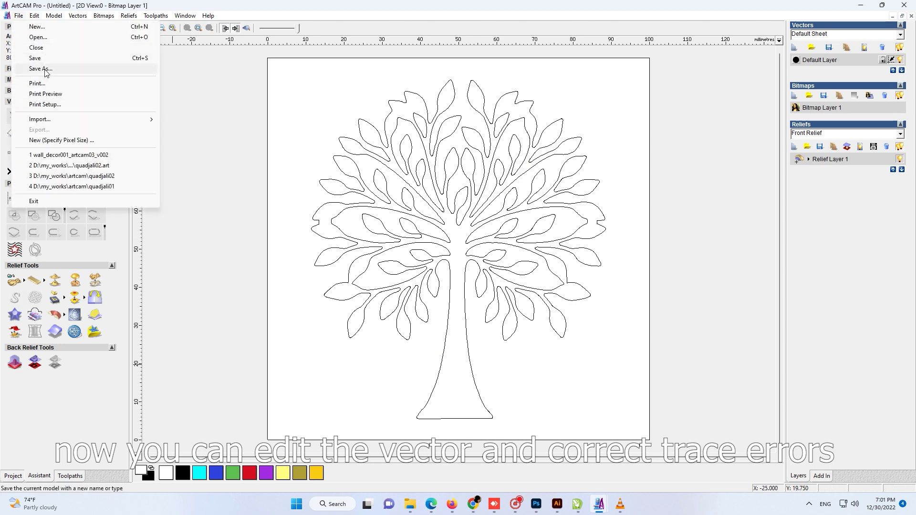
pyautogui.press('Return')
pyautogui.click(484, 202)
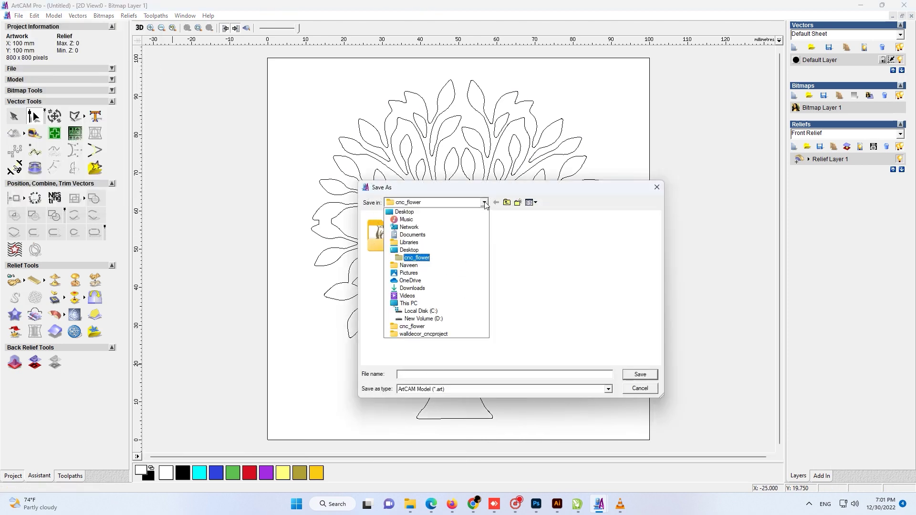
pyautogui.click(408, 305)
pyautogui.doubleClick(372, 227)
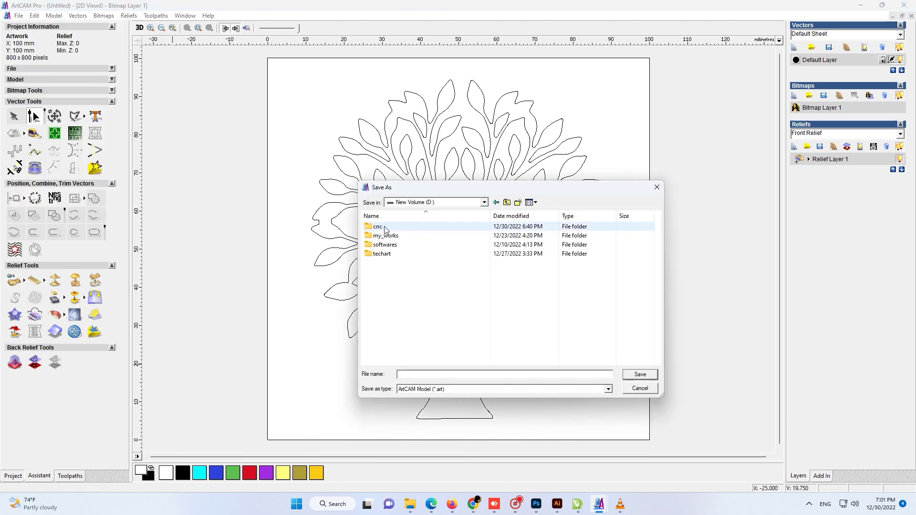
pyautogui.click(506, 202)
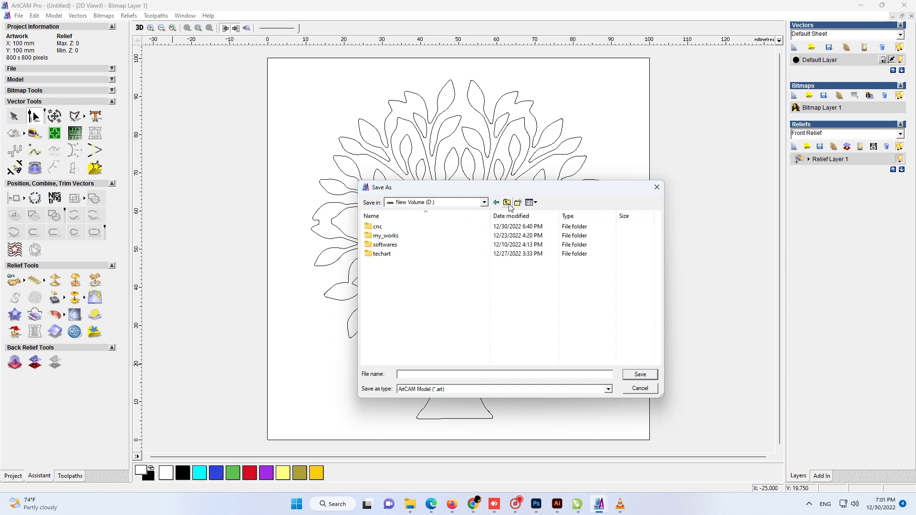